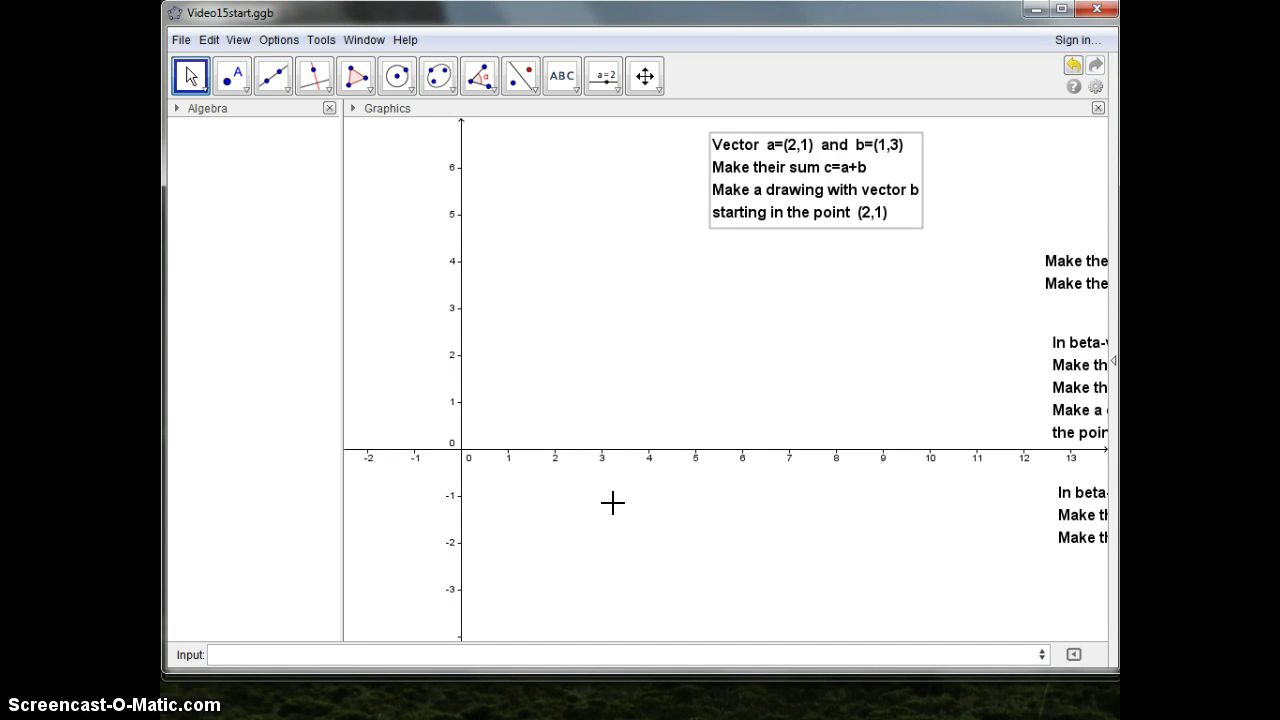
Define the vector a=(2,1).
left_click(271, 647)
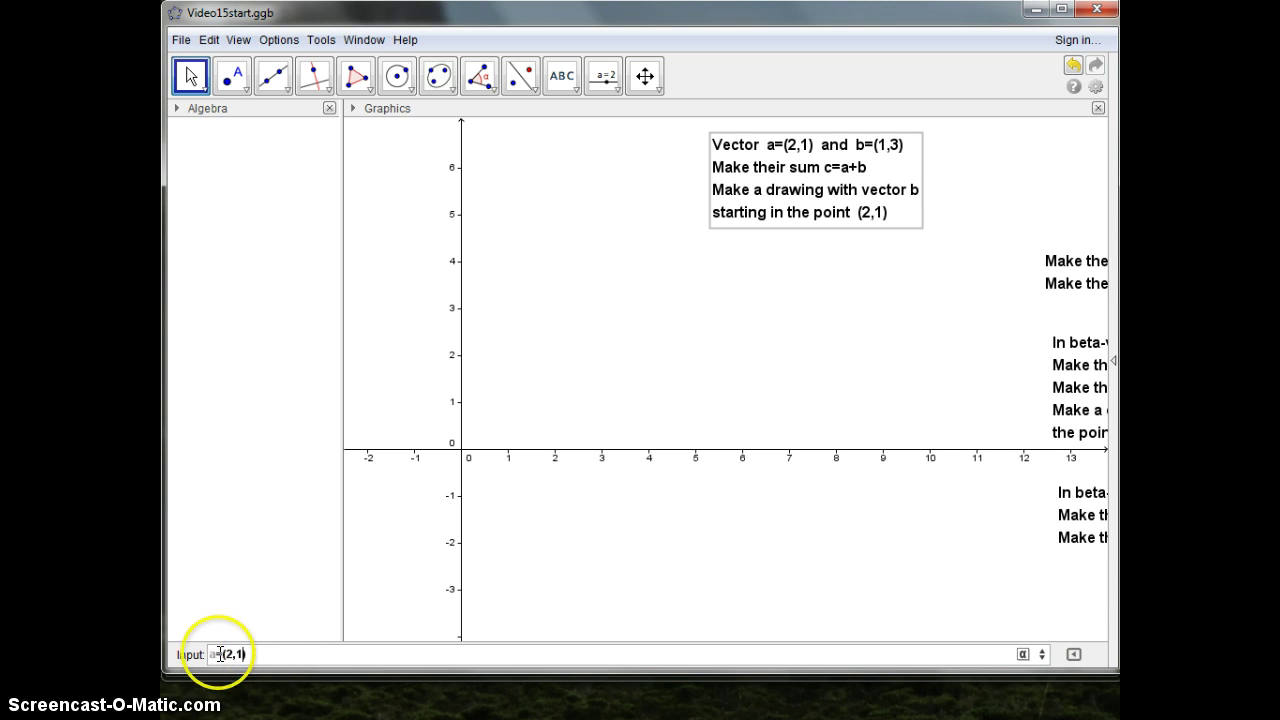
left_click(256, 654)
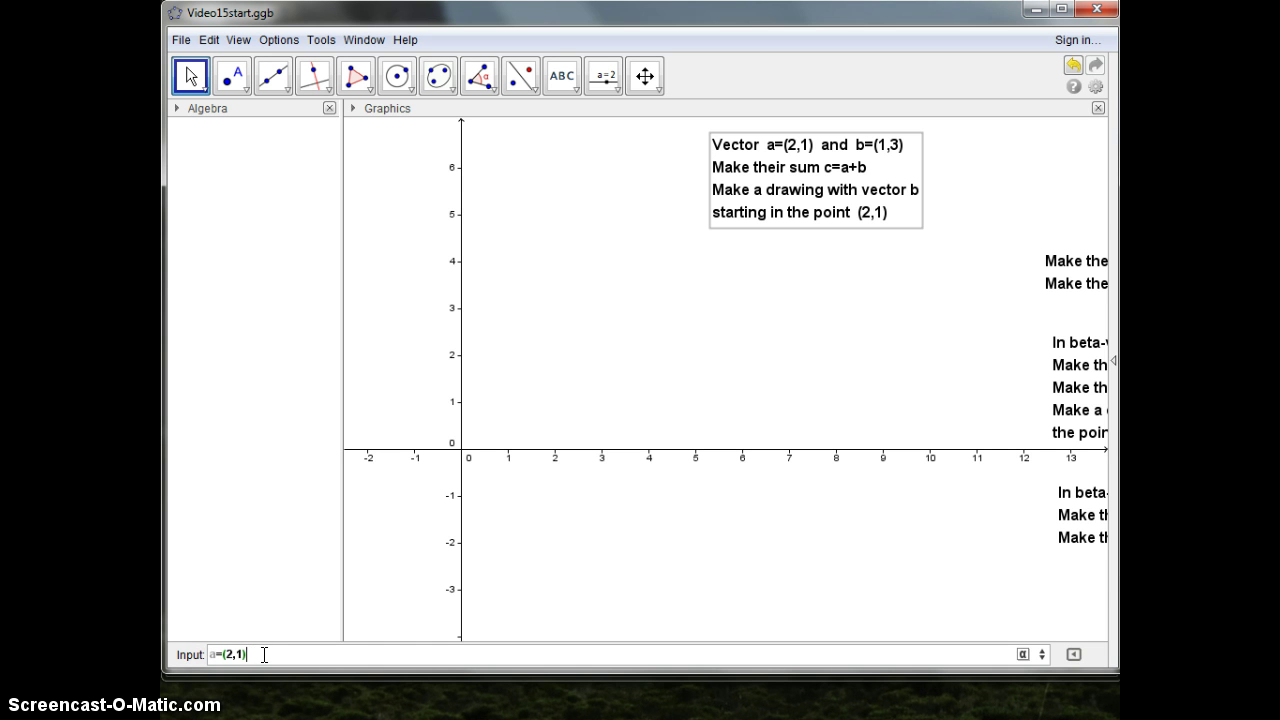
key("Return")
left_click(291, 656)
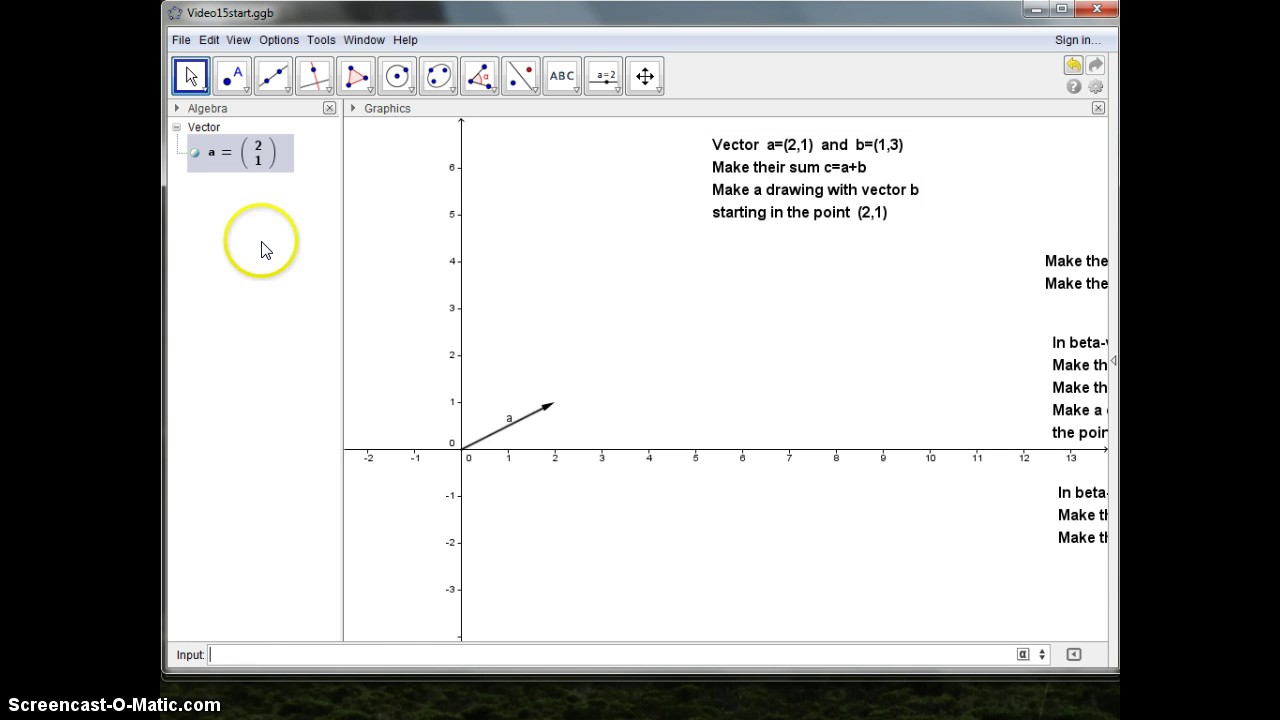
right_click(266, 202)
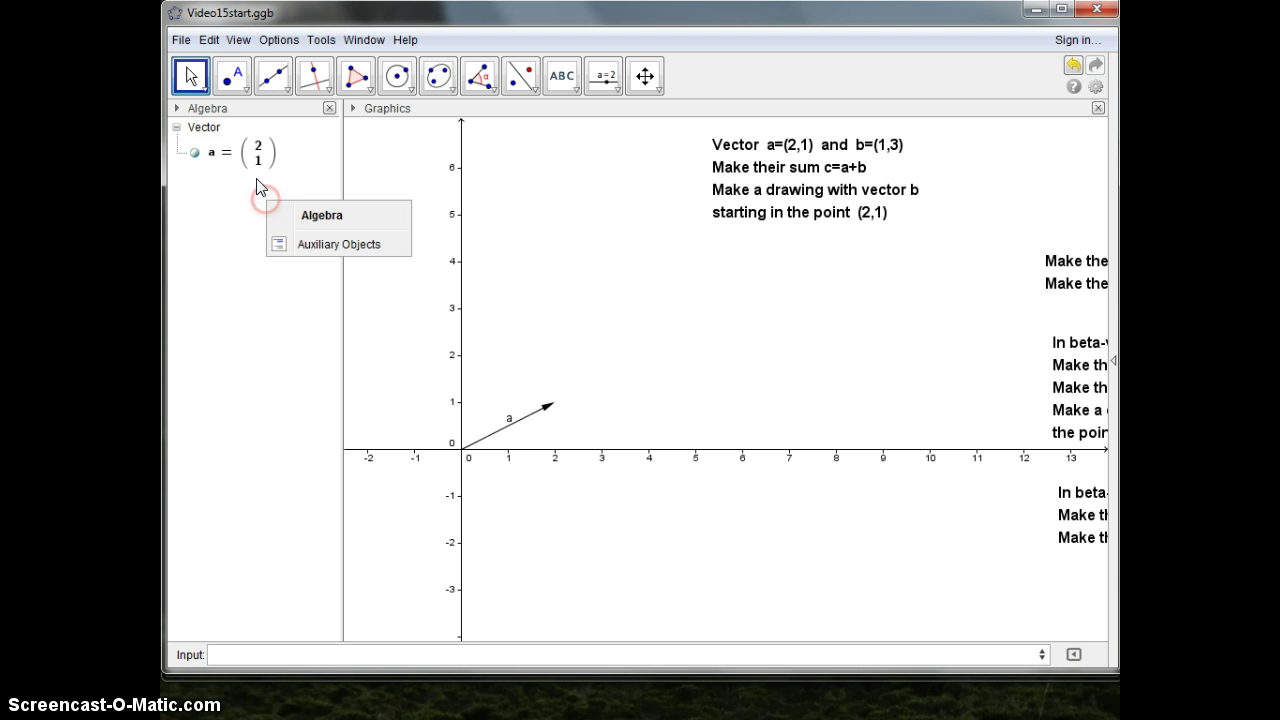
left_click(260, 152)
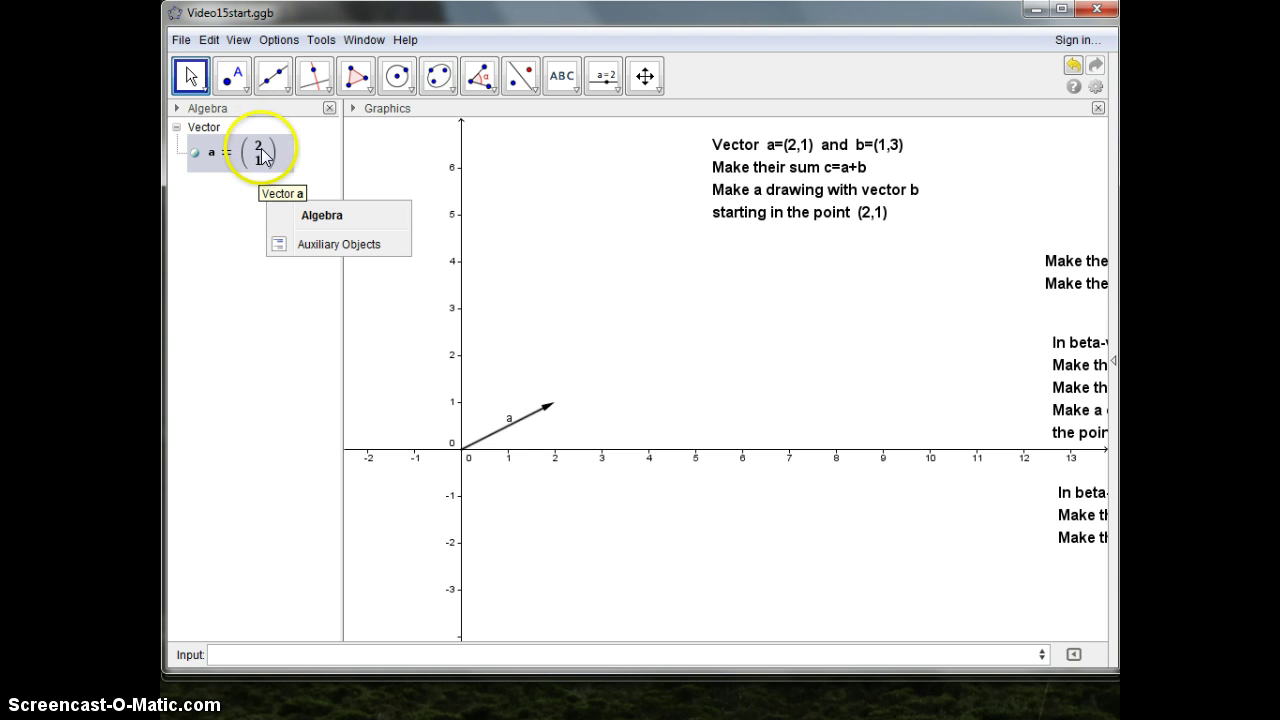
left_click(251, 184)
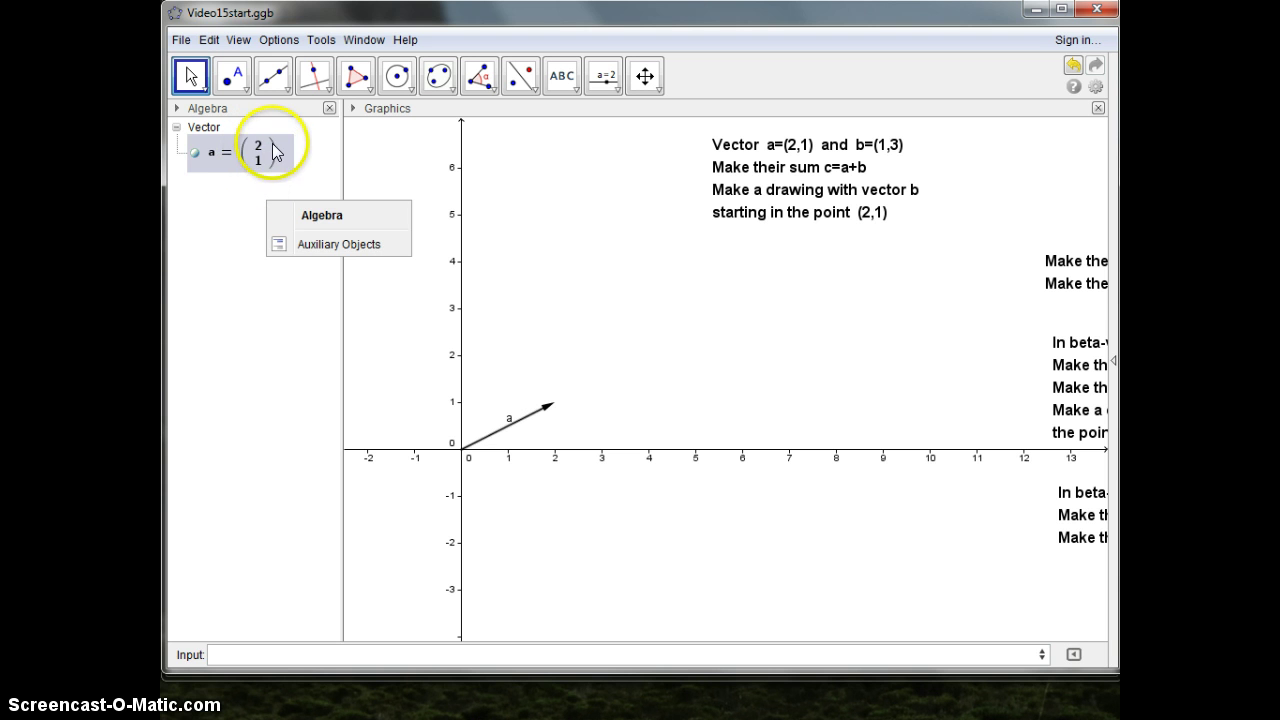
left_click(518, 431)
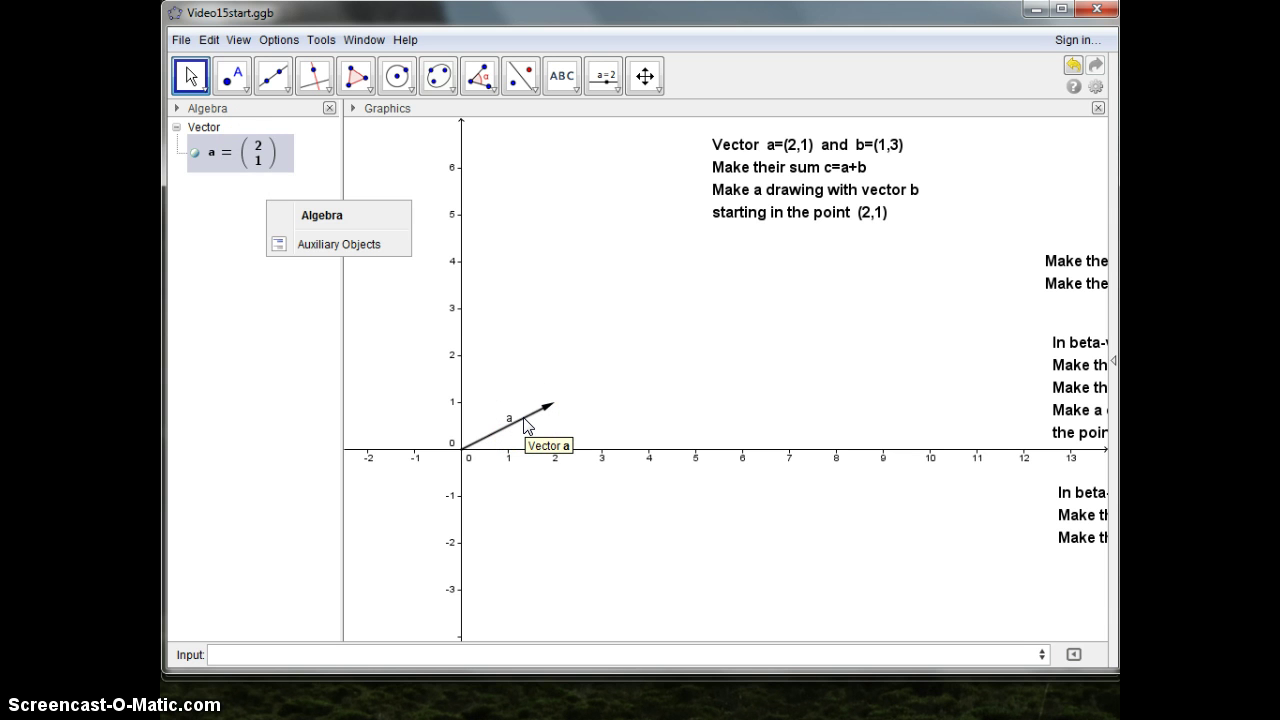
left_click(334, 591)
Define the vector b=(1,3) and the sum vector c=a+b.
left_click(306, 649)
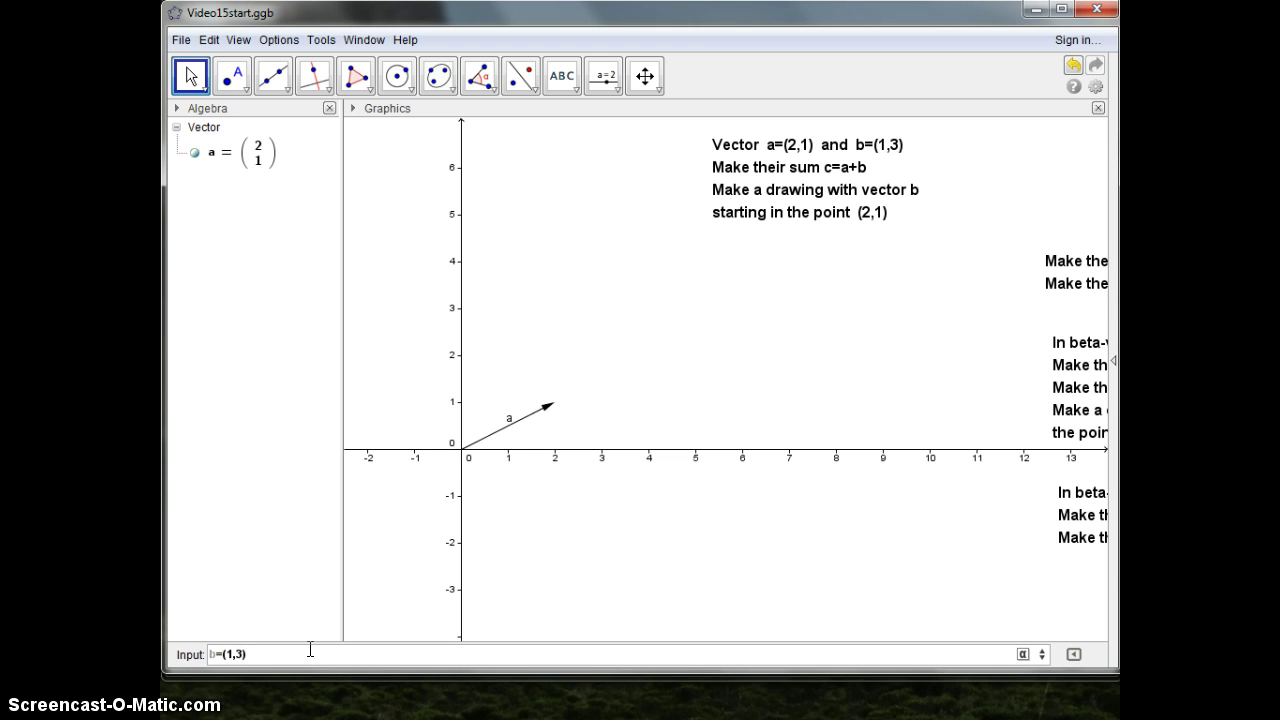
key("Return")
left_click(263, 651)
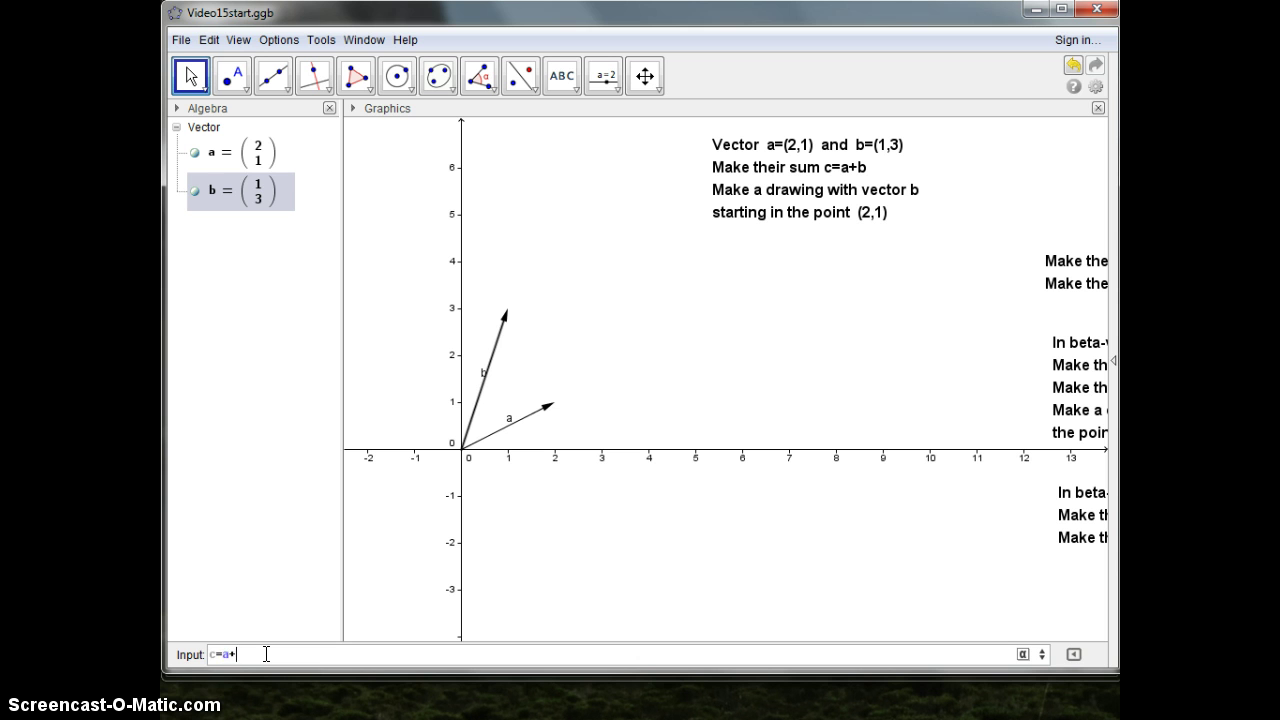
type("c=a+b")
key("Return")
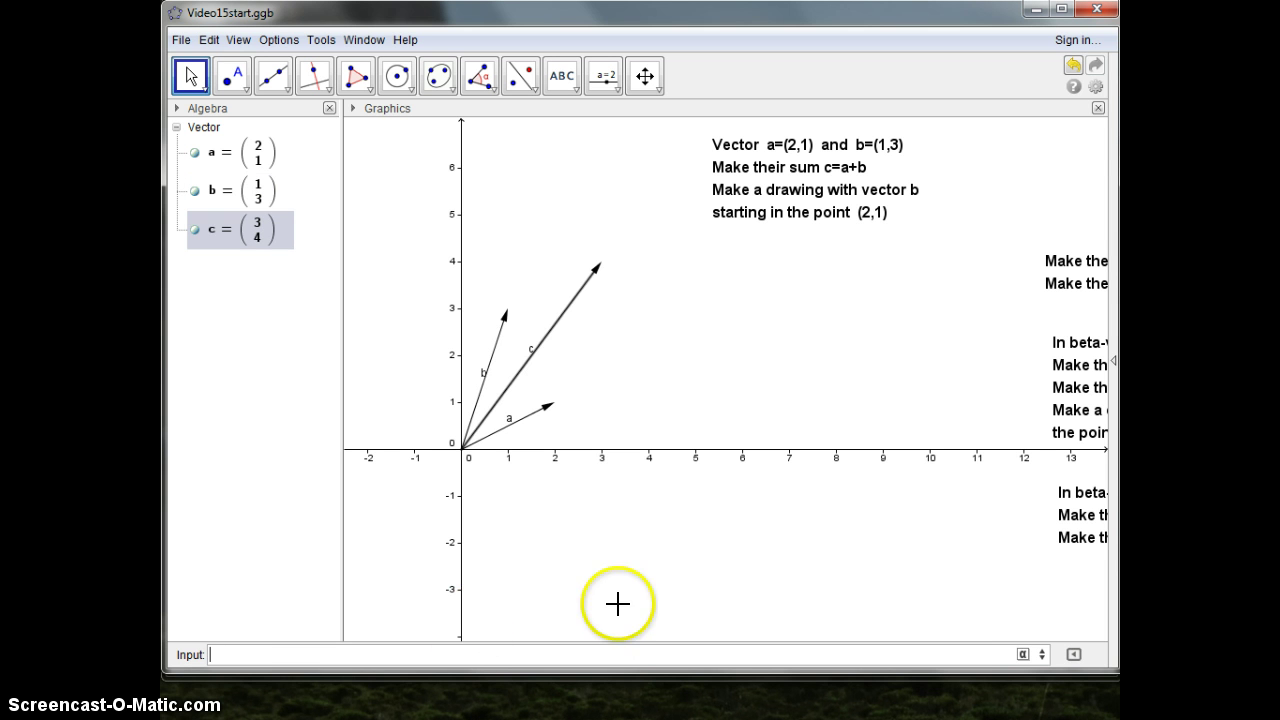
Set the colour of the sum vector c to red.
right_click(548, 333)
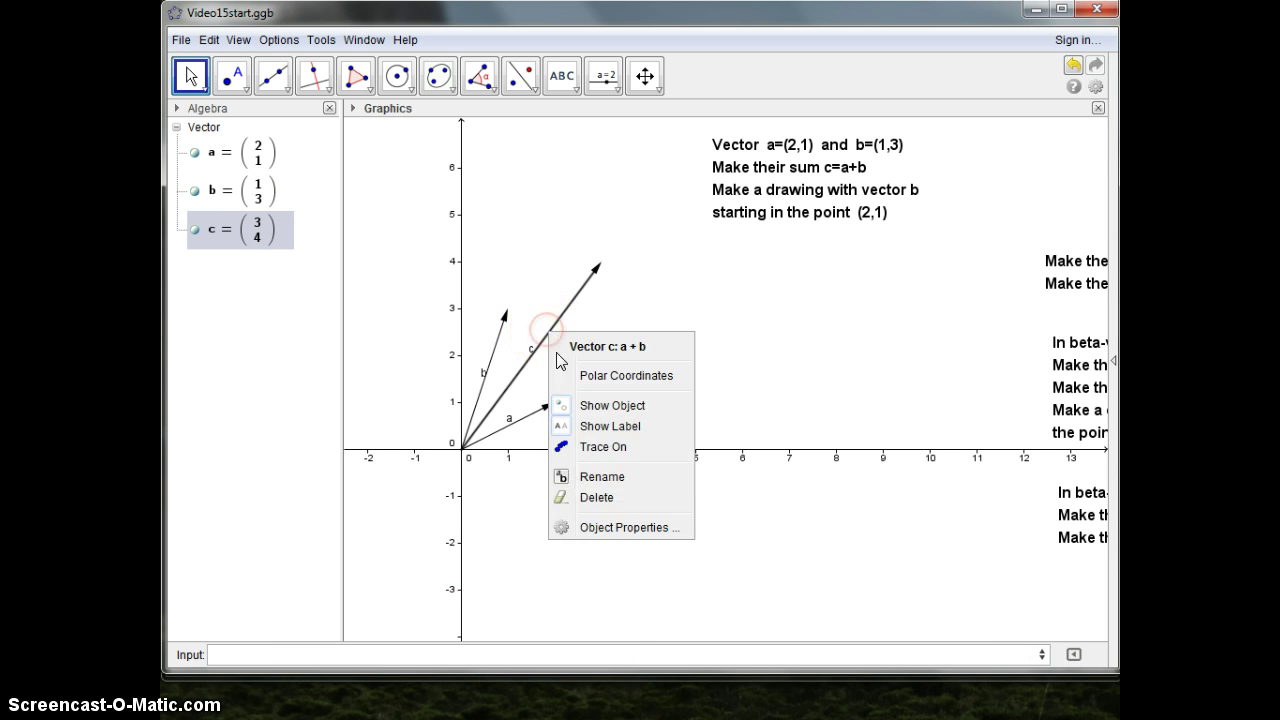
left_click(596, 521)
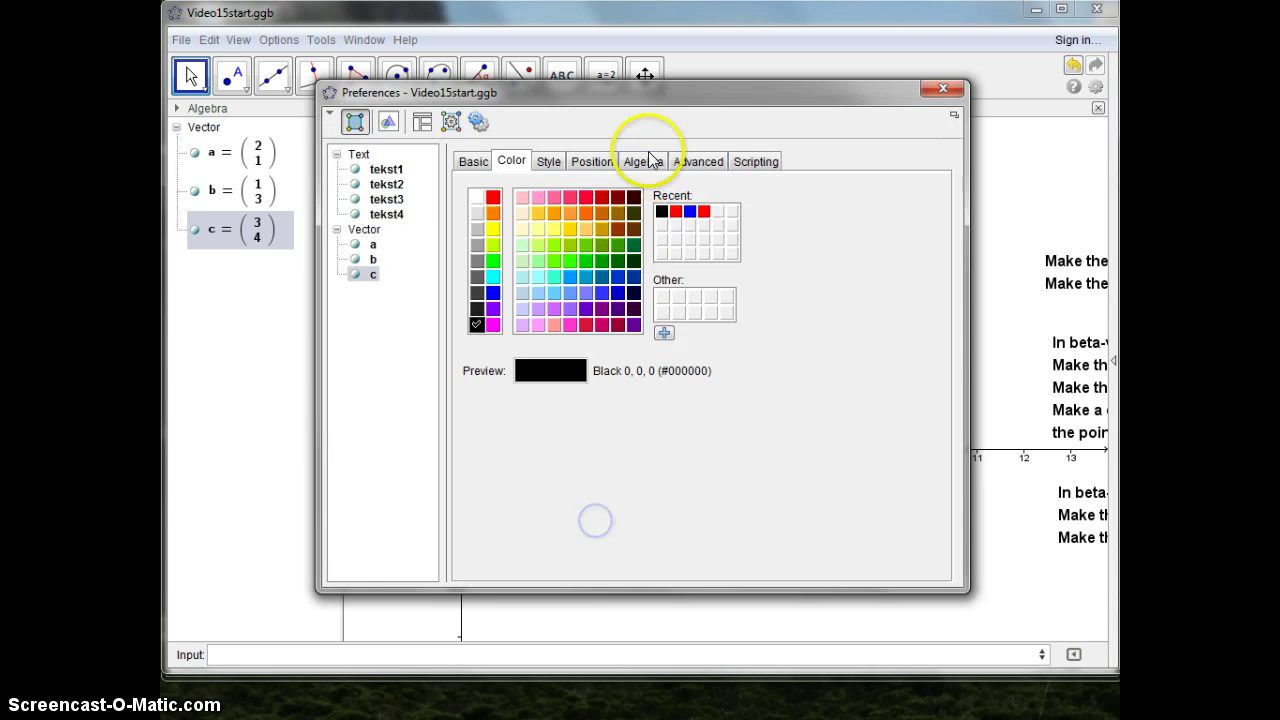
left_click(491, 197)
left_click(943, 88)
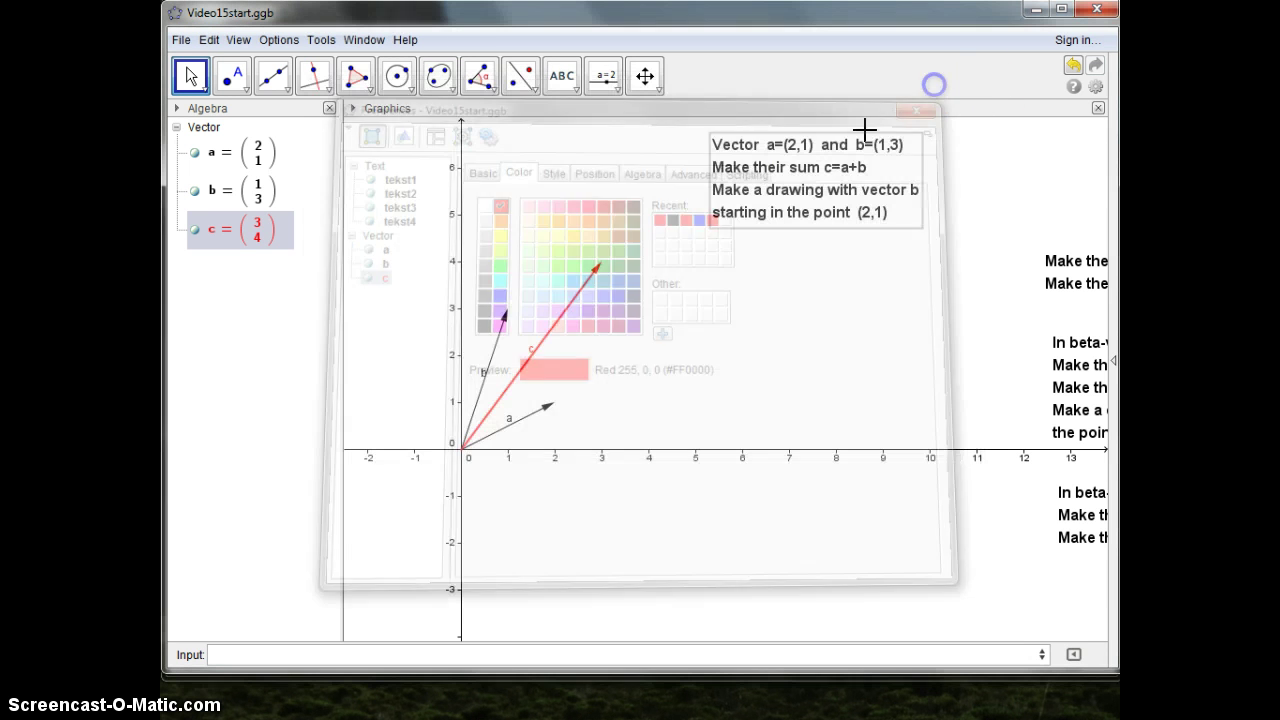
Set the colour of vector a to blue.
right_click(516, 421)
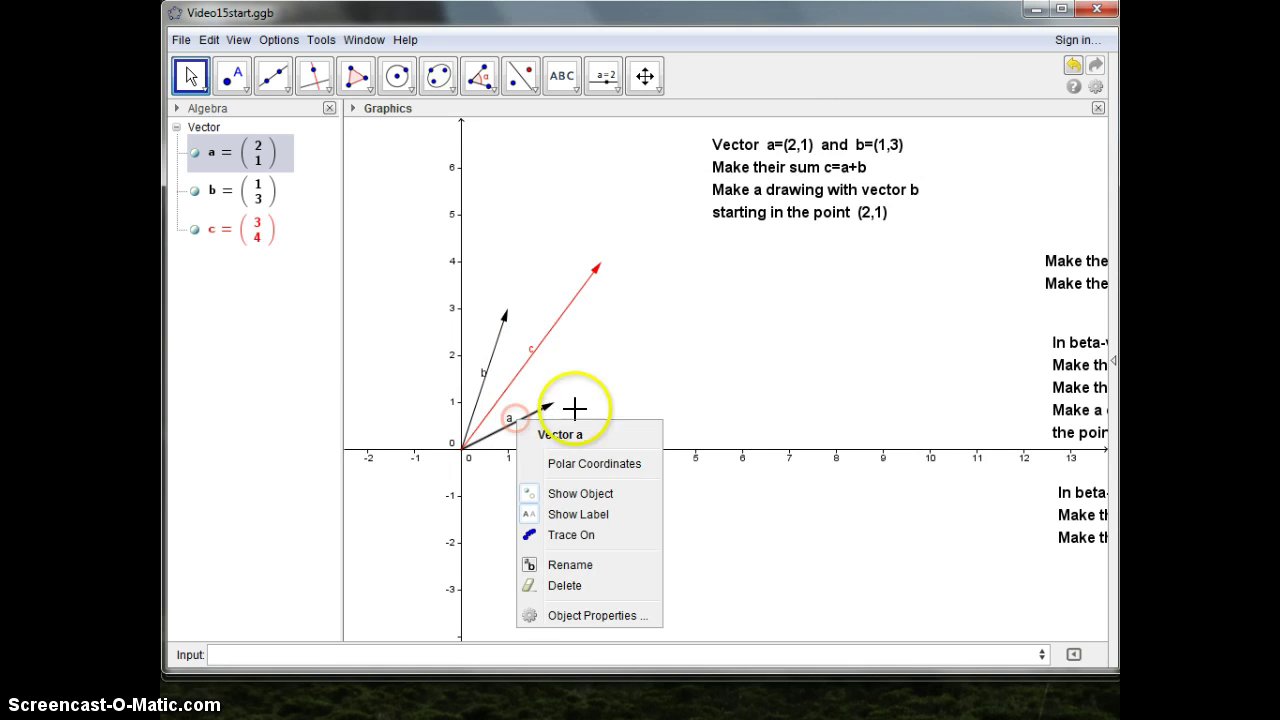
left_click(577, 616)
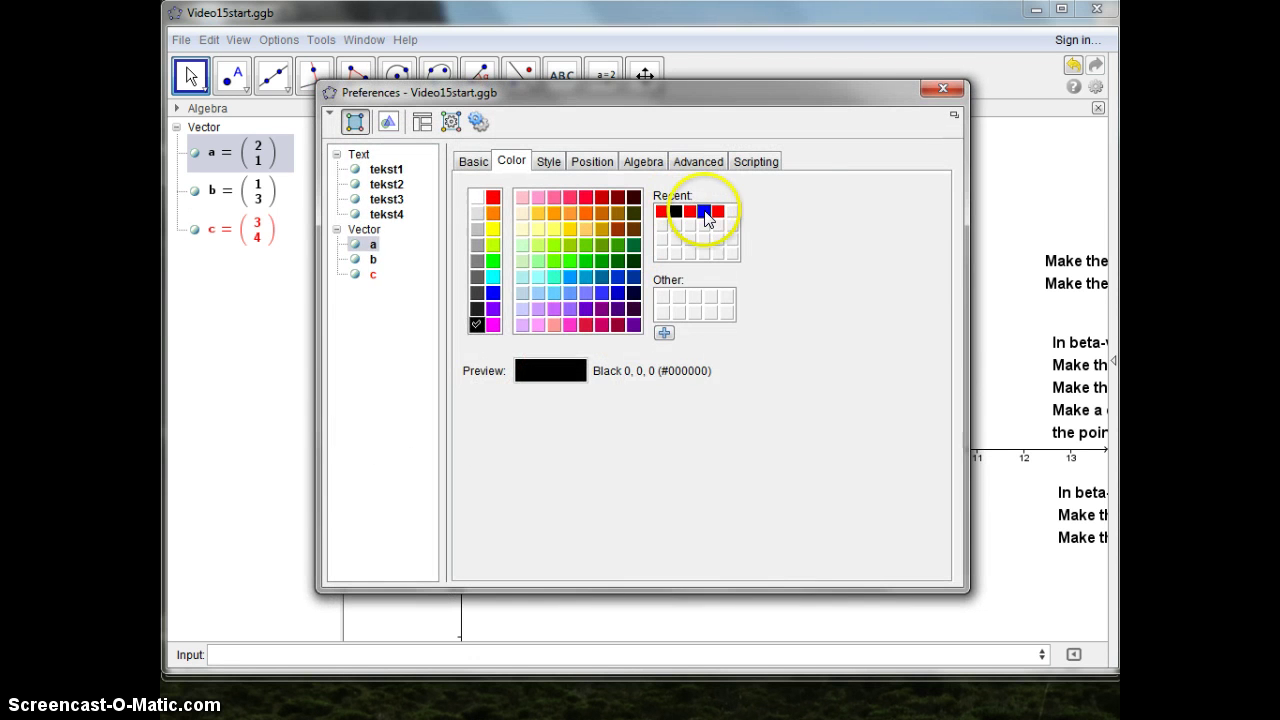
left_click(704, 211)
left_click(943, 88)
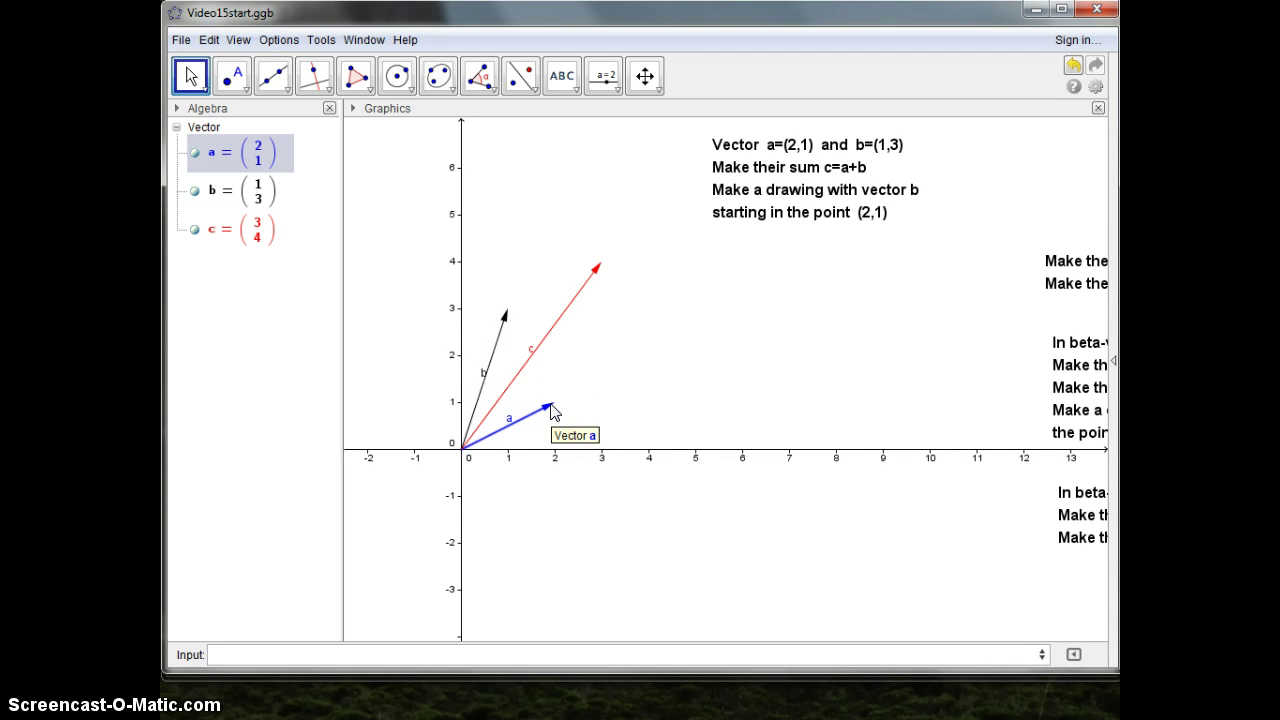
Create a copy of vector b from start point (2,1) to end point (3,4) with the Vector command.
left_click(246, 654)
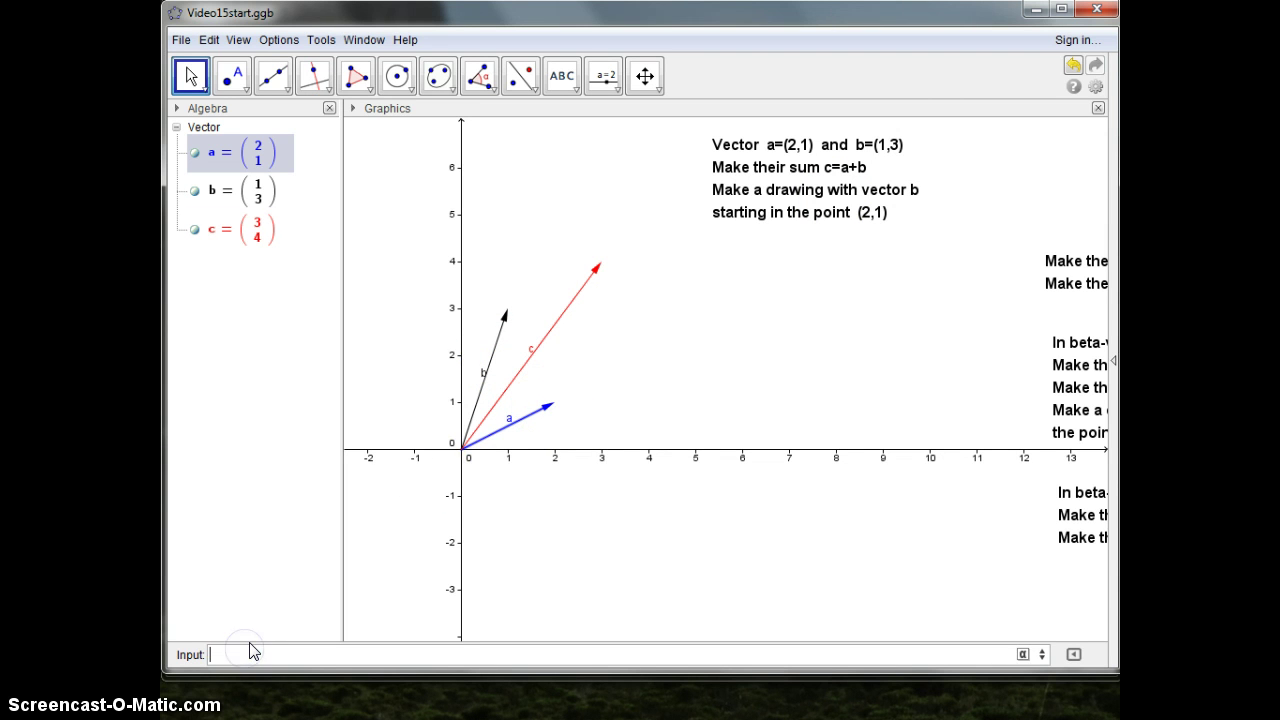
type("vec")
key("Down")
key("Return")
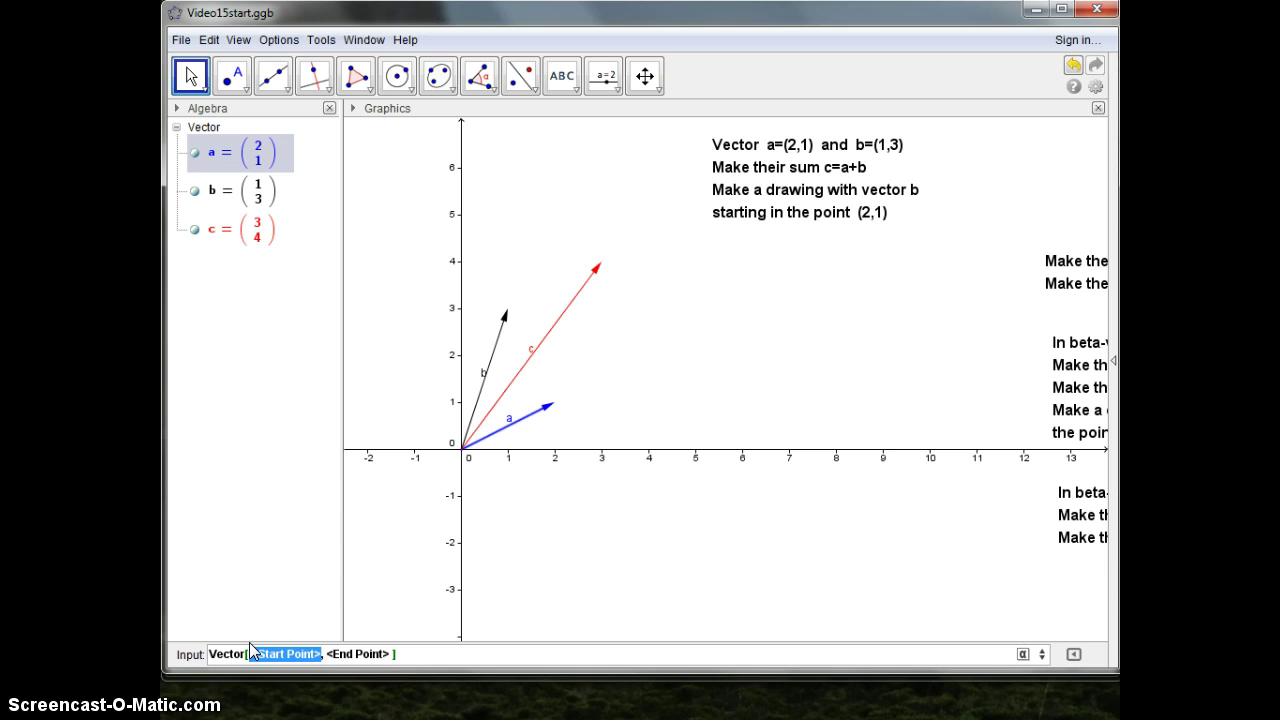
key("Delete")
key("Delete")
type("(")
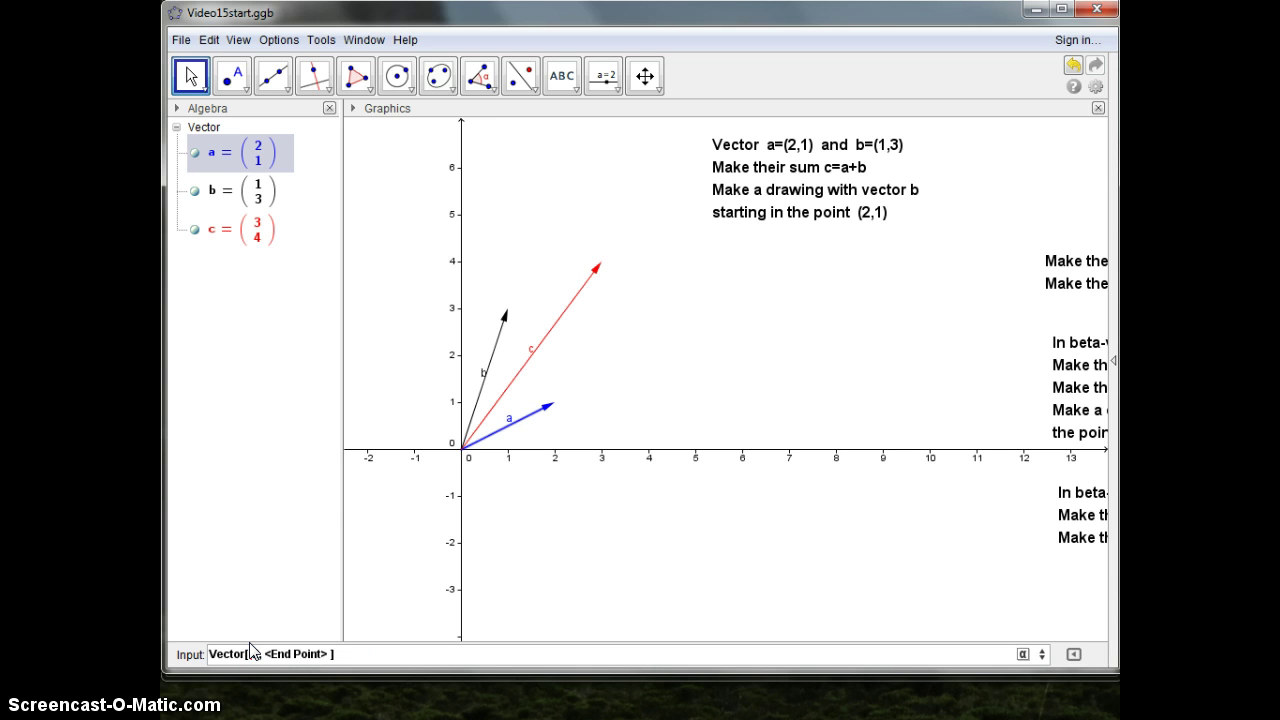
type("2,1),(3,4")
key("Return")
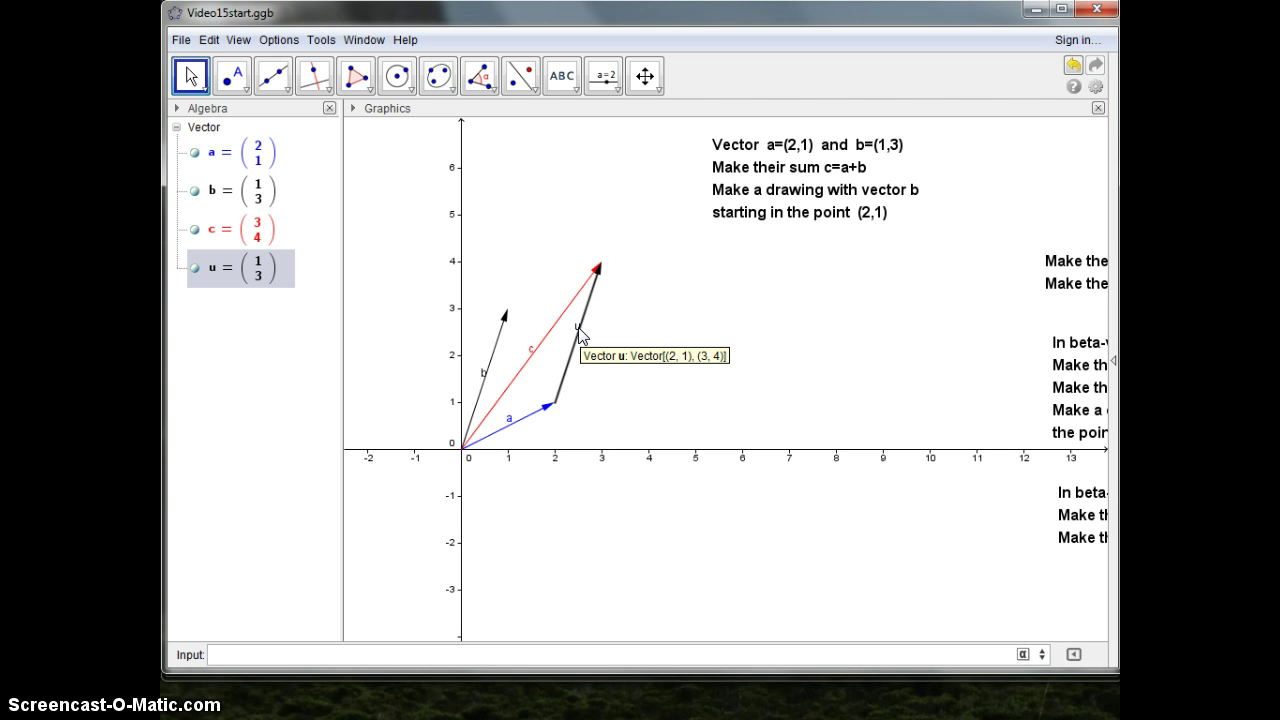
Bring the exercise text about point A and vector b next to the drawing and move the vector-sum text aside to about x=12.
mouse_move(578, 335)
left_mouse_down()
mouse_move(523, 380)
mouse_move(523, 417)
mouse_move(571, 360)
mouse_move(560, 342)
left_mouse_up()
left_click(1087, 286)
left_click_drag(1087, 286, 730, 280)
left_click_drag(771, 163, 1040, 181)
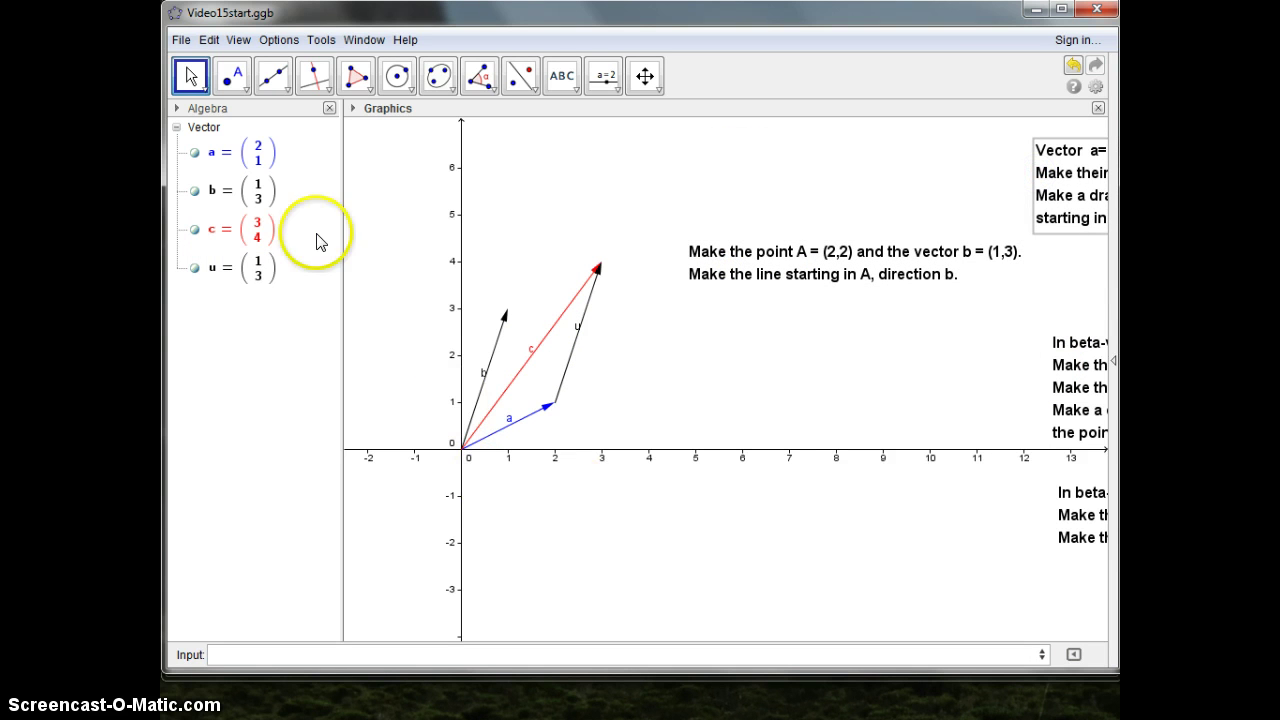
Delete vector a and the vector u from (2,1) to (3,4), keeping vector b.
left_click(257, 165)
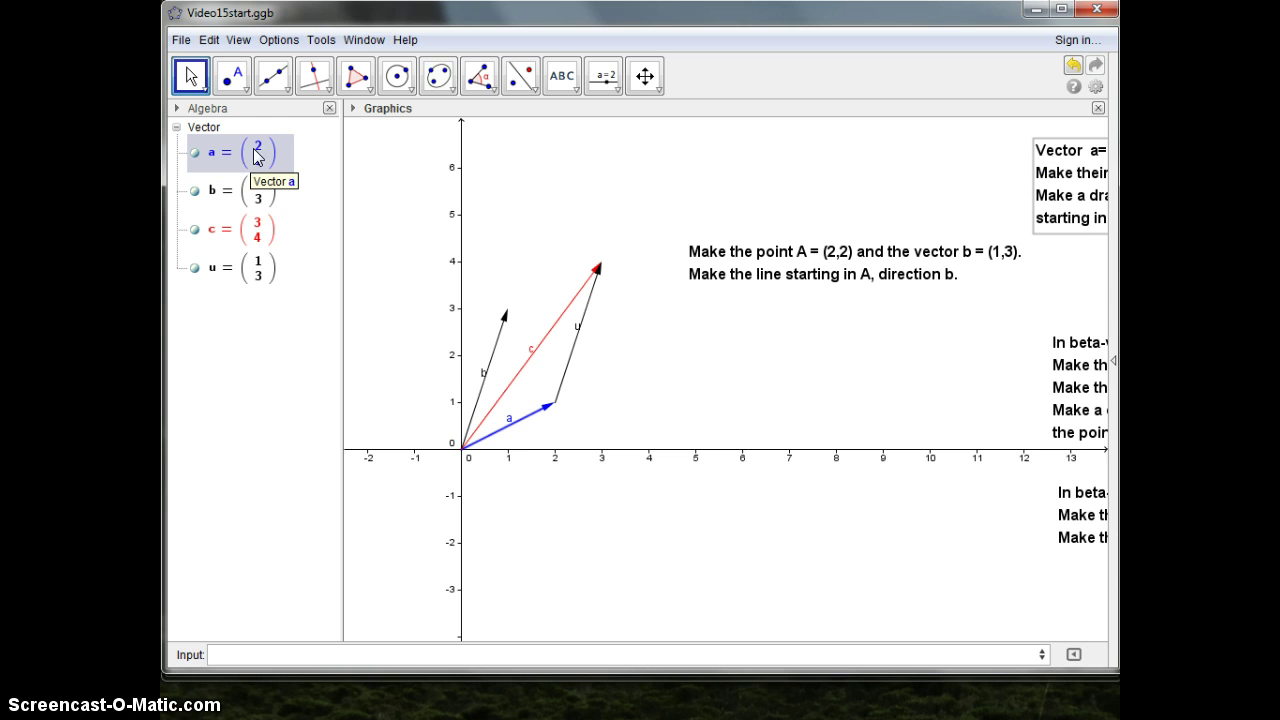
right_click(257, 155)
left_click(318, 311)
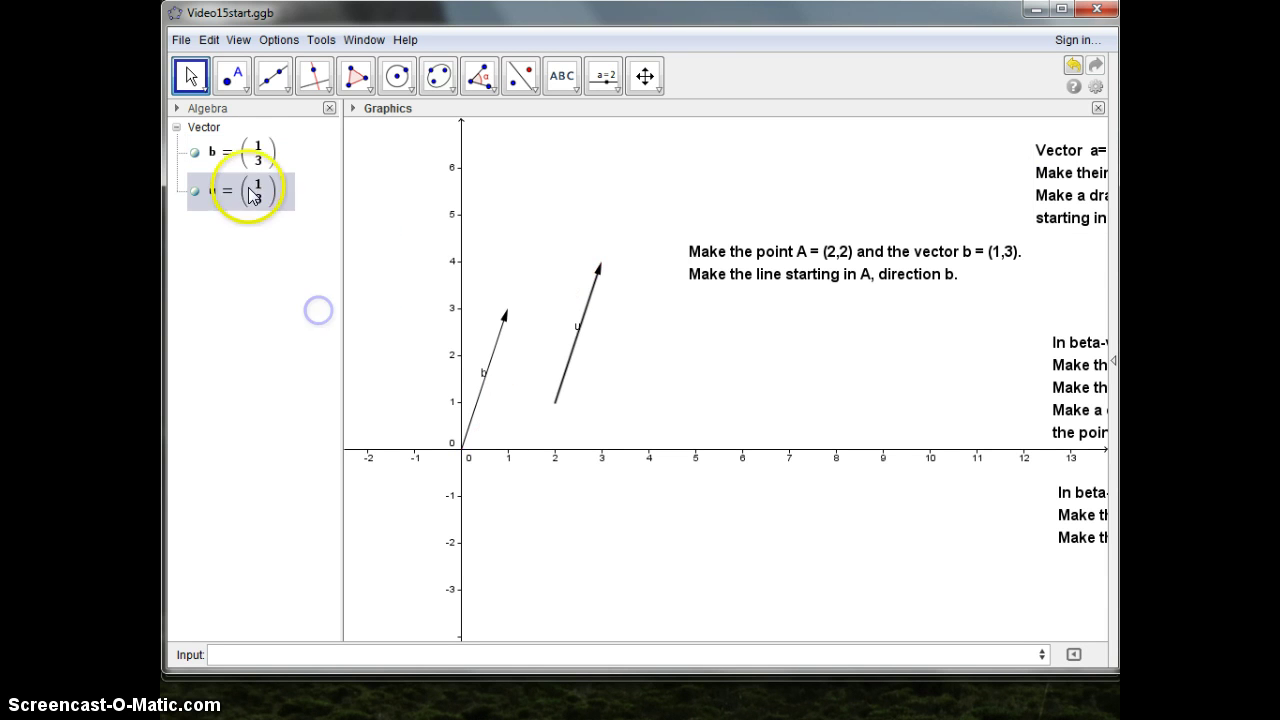
right_click(249, 192)
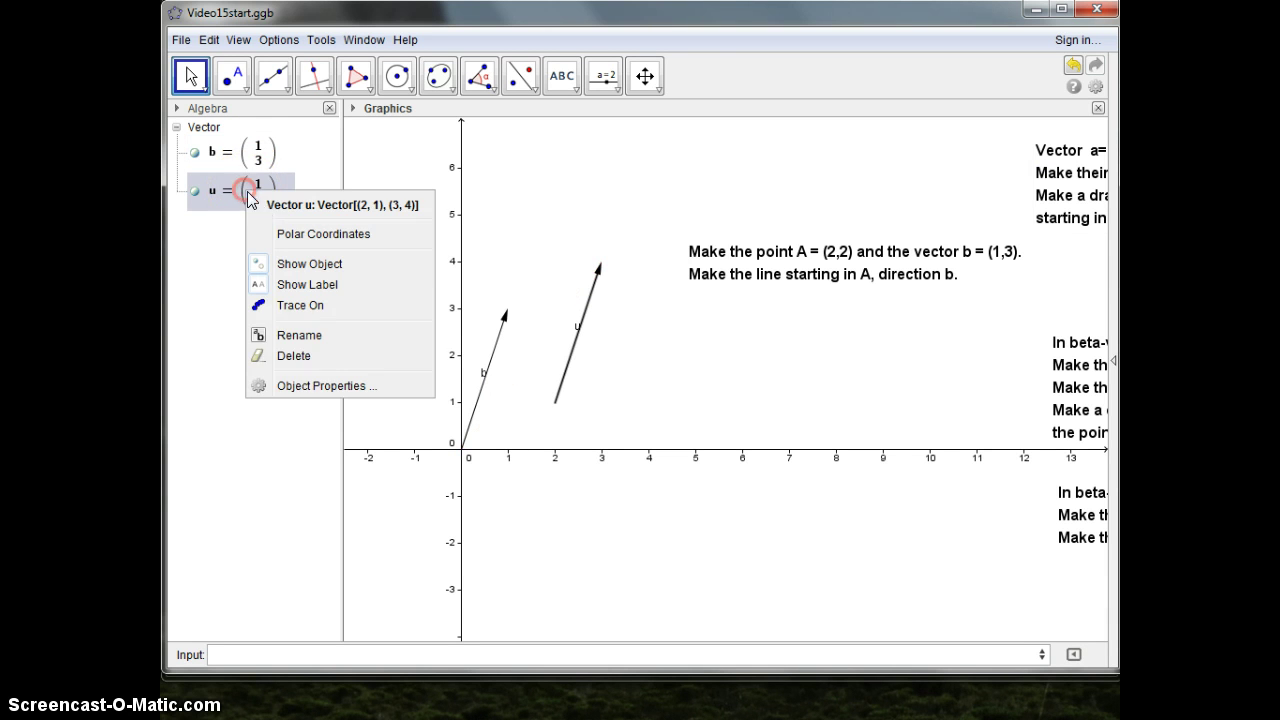
left_click(302, 358)
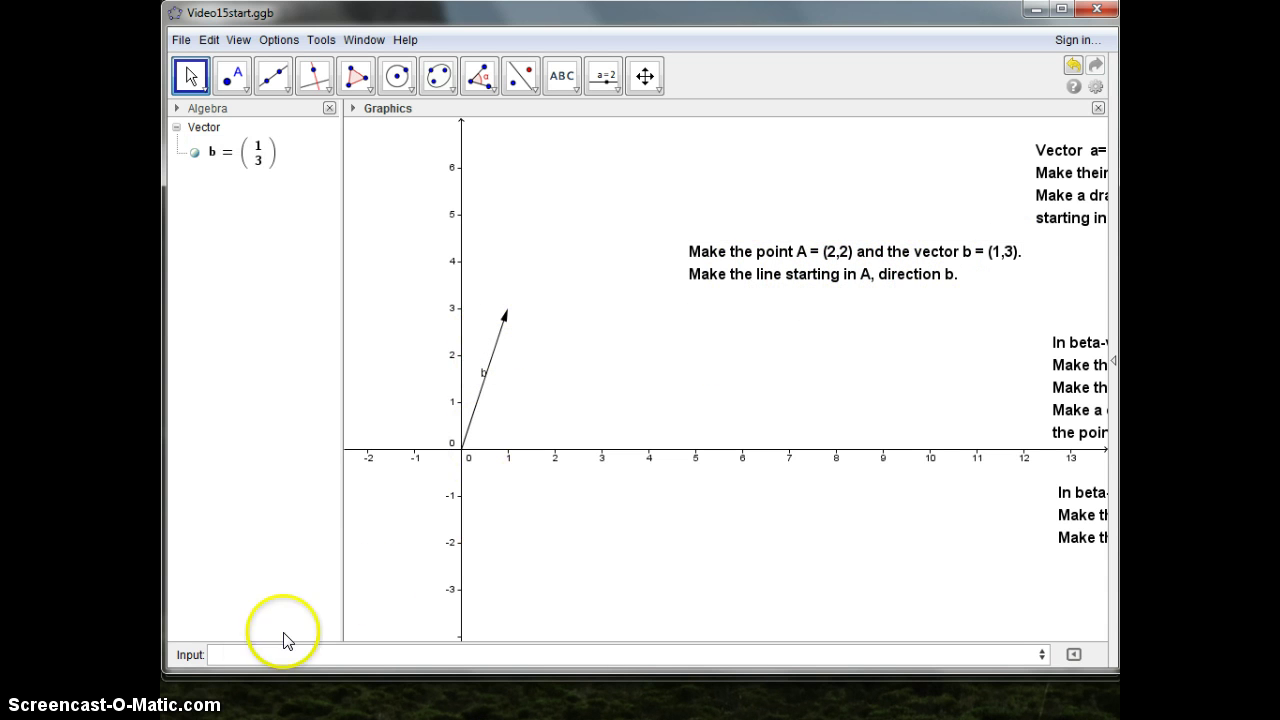
Create point A=(2,2) and the line through A with direction vector b using the Line command.
left_click(257, 655)
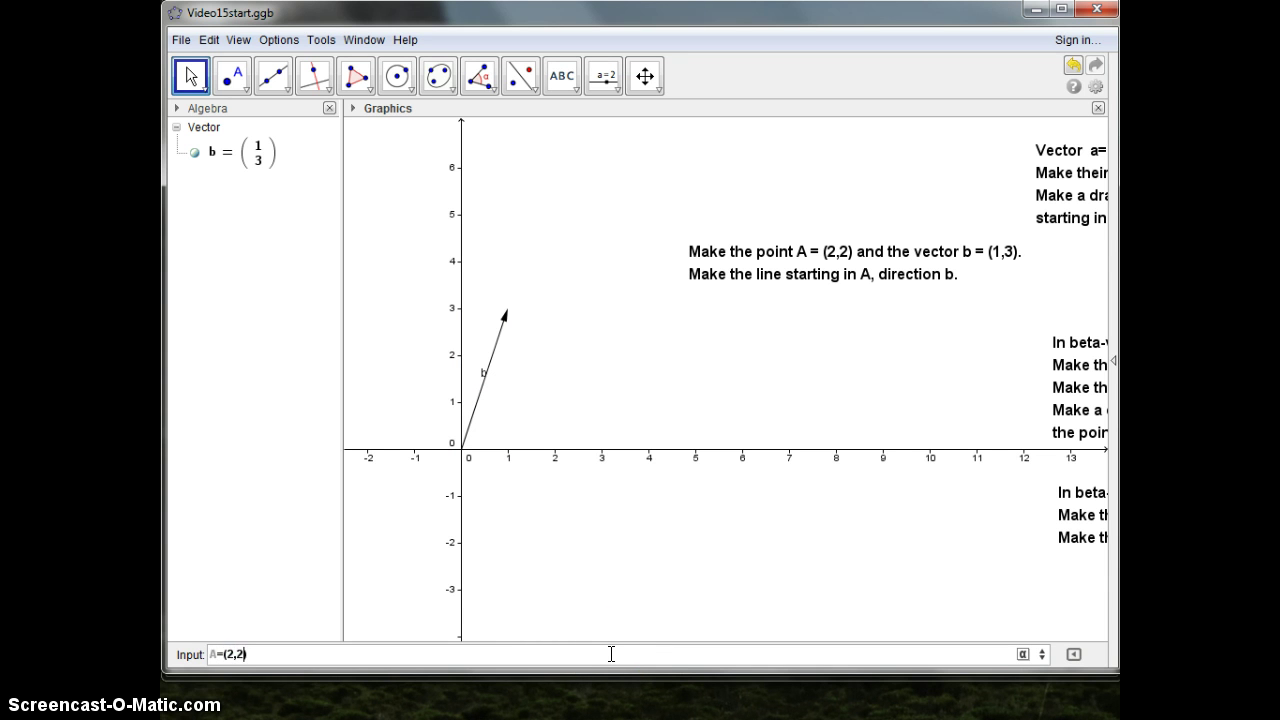
key("Return")
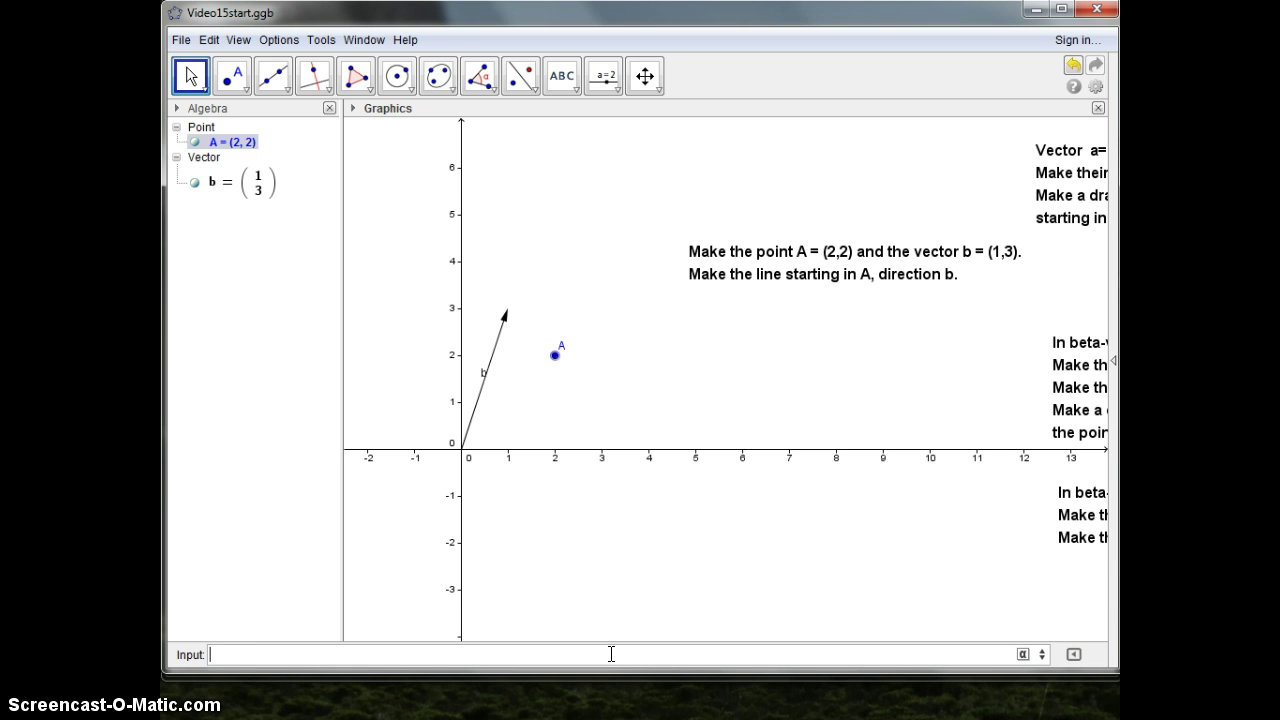
left_click(257, 652)
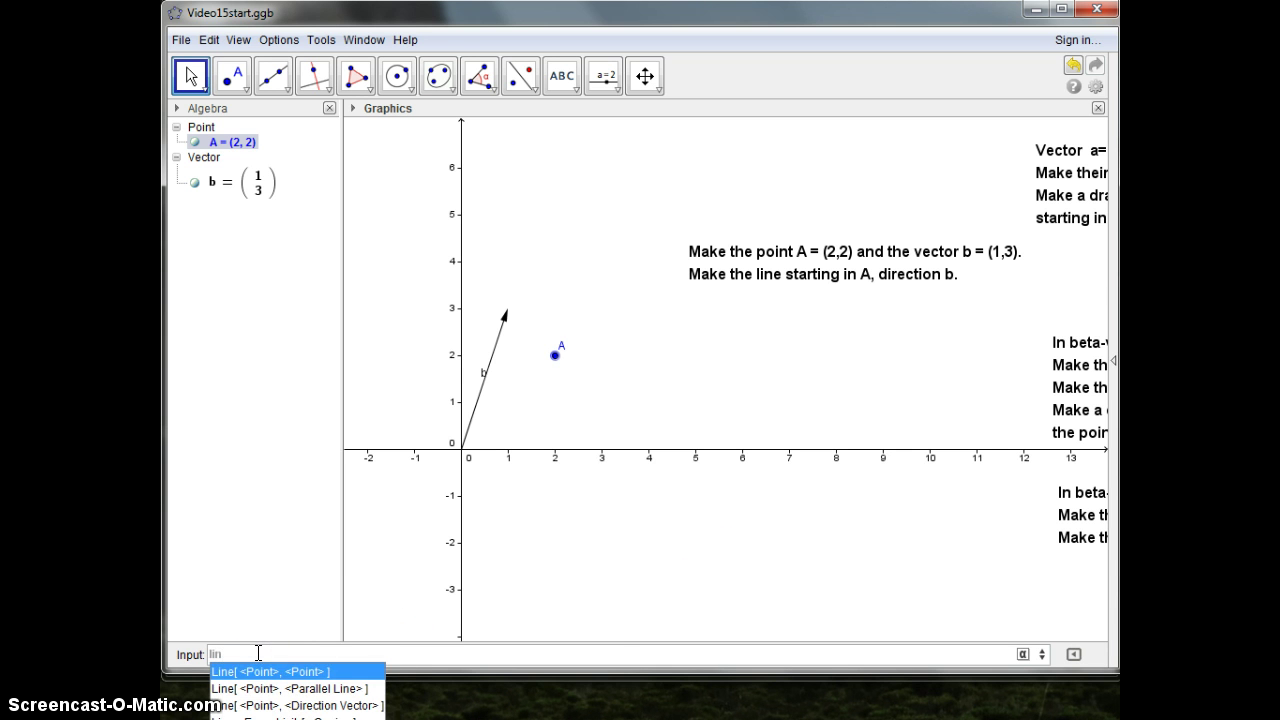
type("lin")
key("Down")
key("Down")
key("Return")
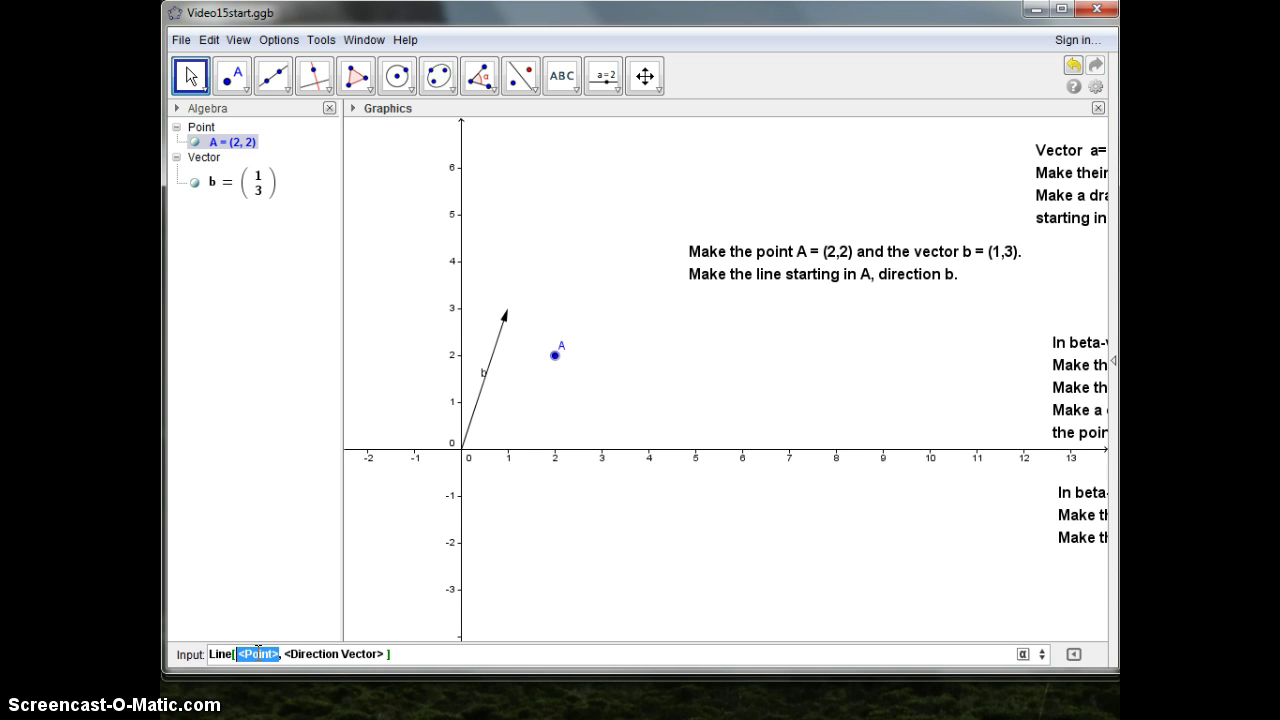
type("A")
key("Tab")
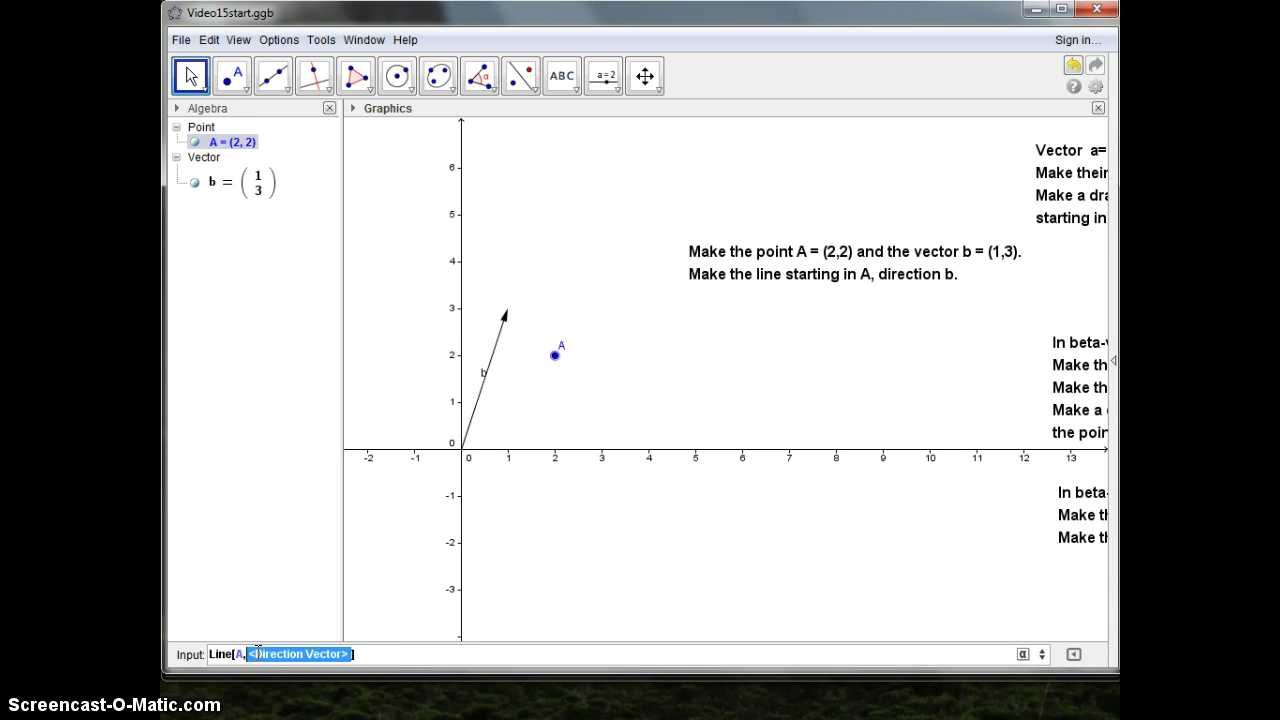
type("b")
key("Return")
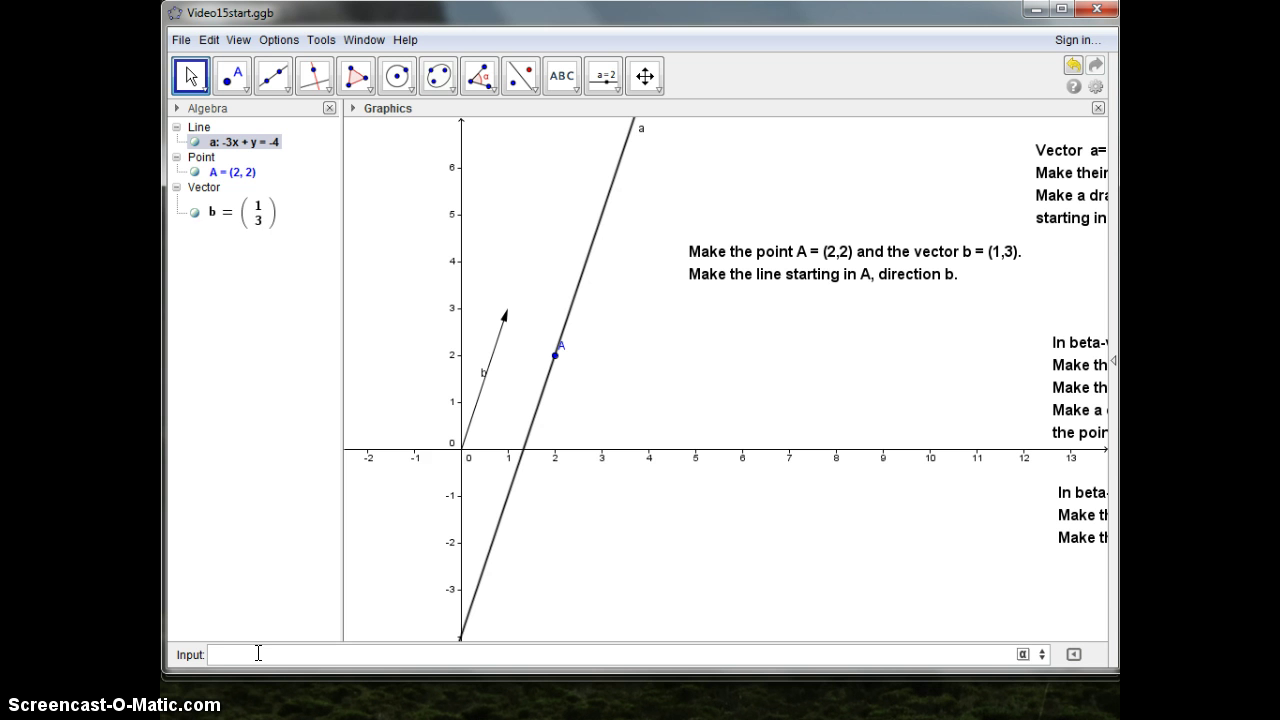
Set the colour of the line through A to red.
right_click(595, 238)
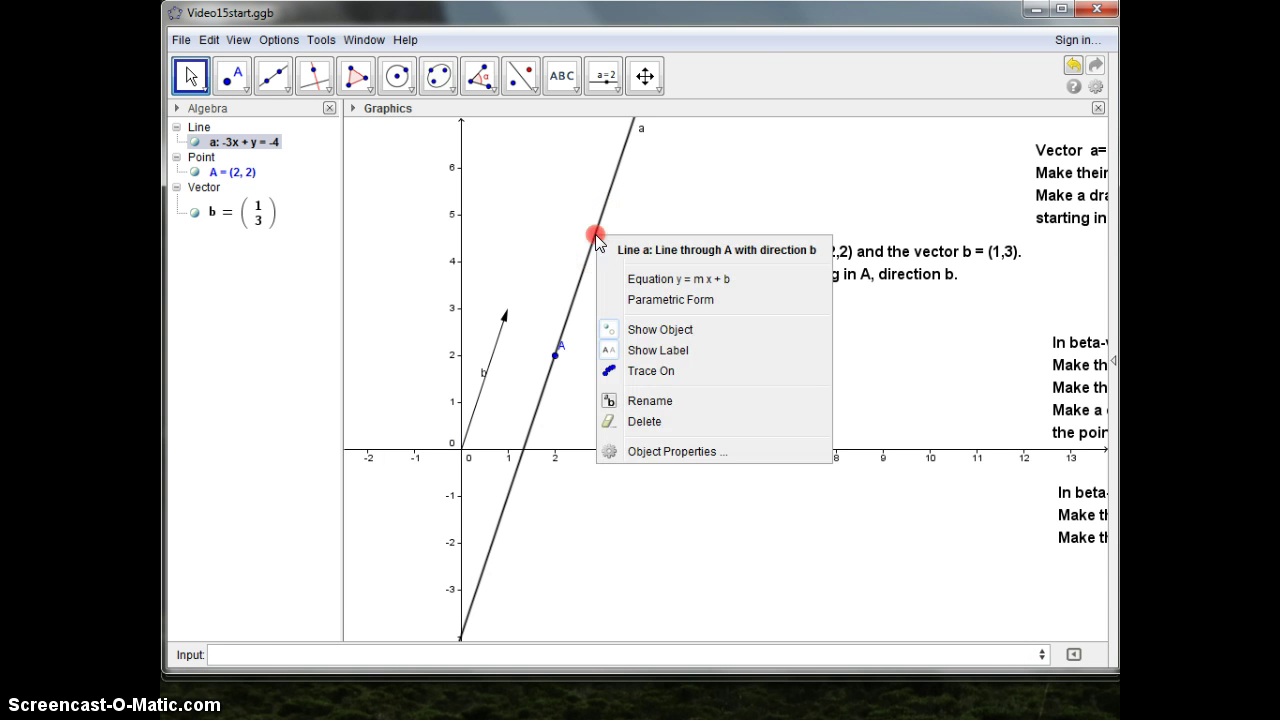
left_click(651, 451)
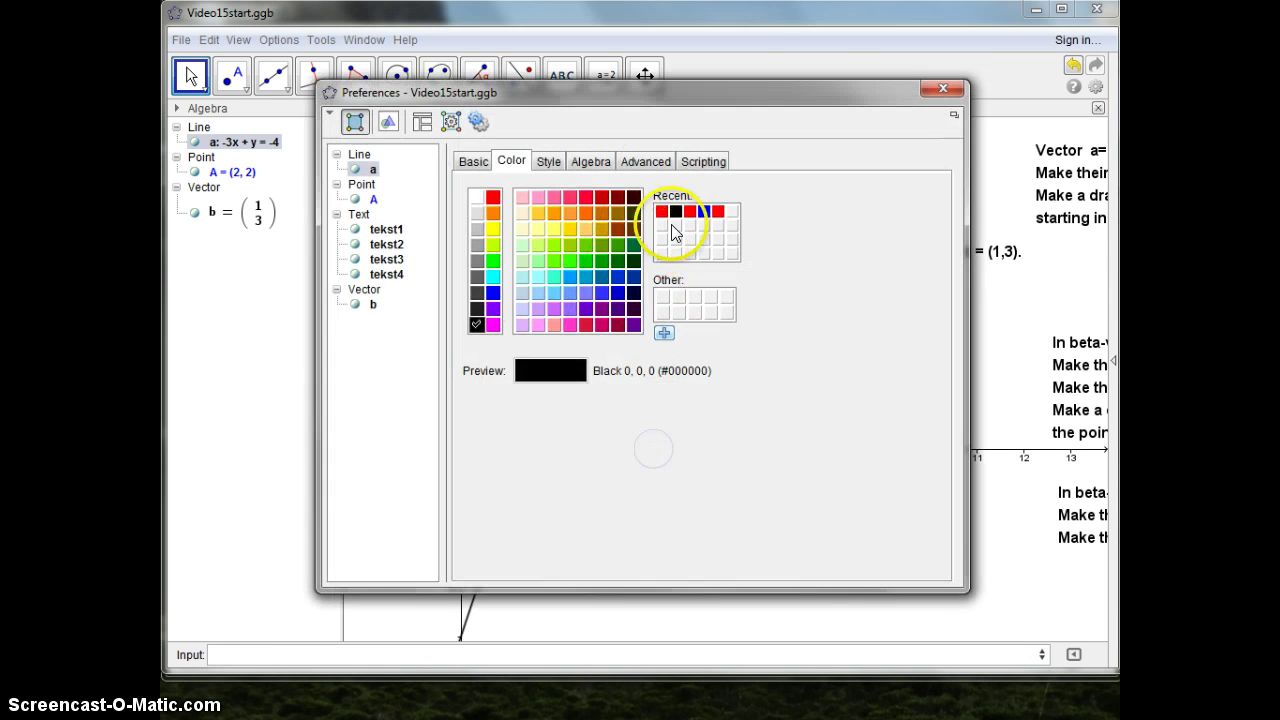
left_click(689, 212)
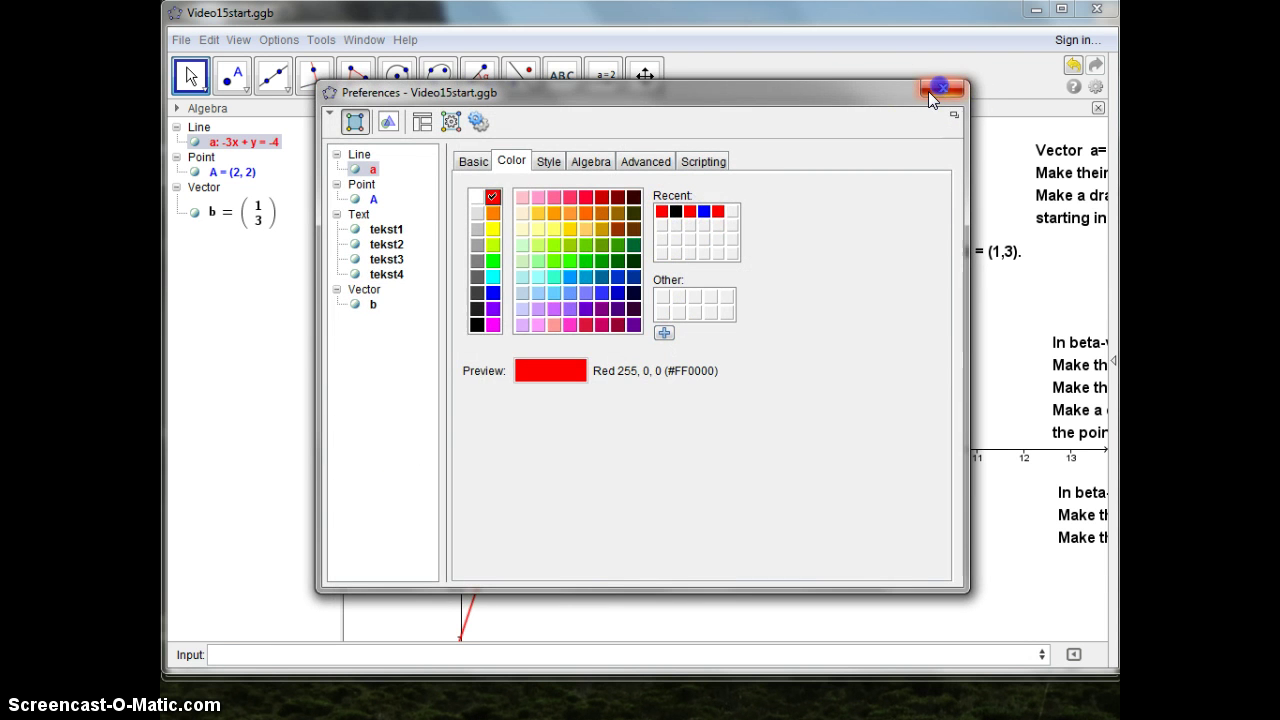
left_click(940, 90)
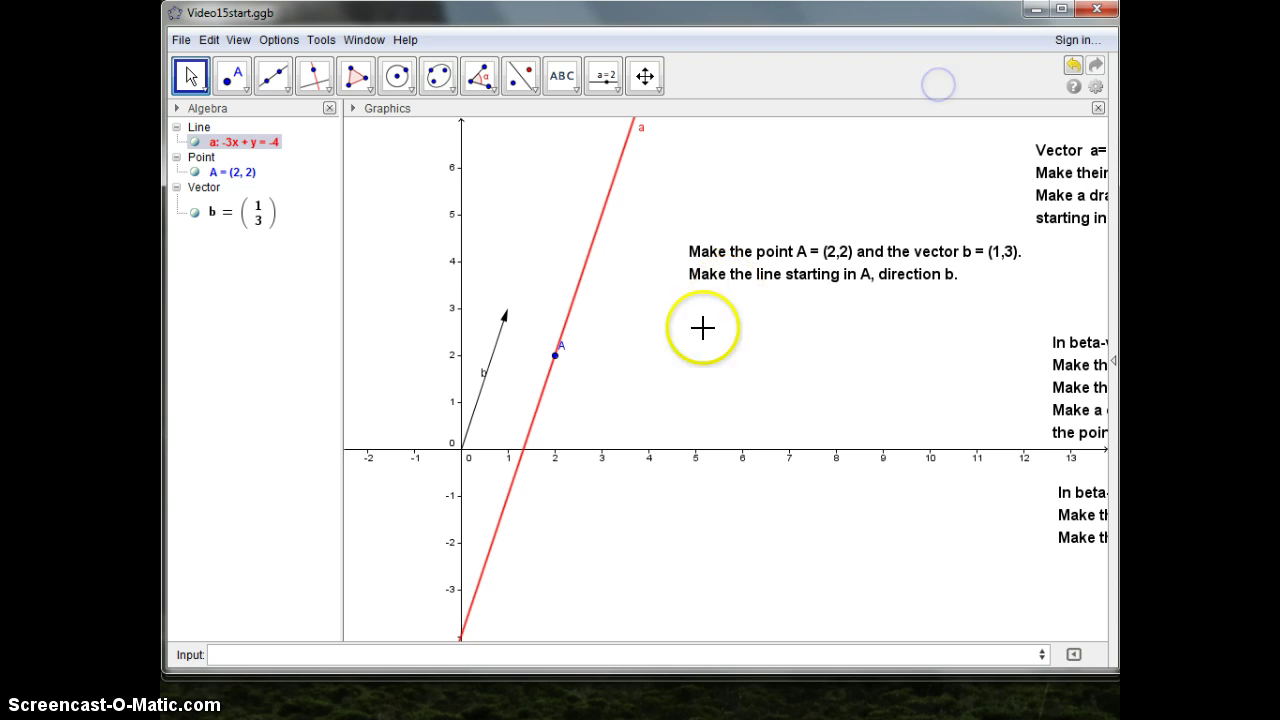
Display the equation of the red line through A in parametric form.
right_click(254, 143)
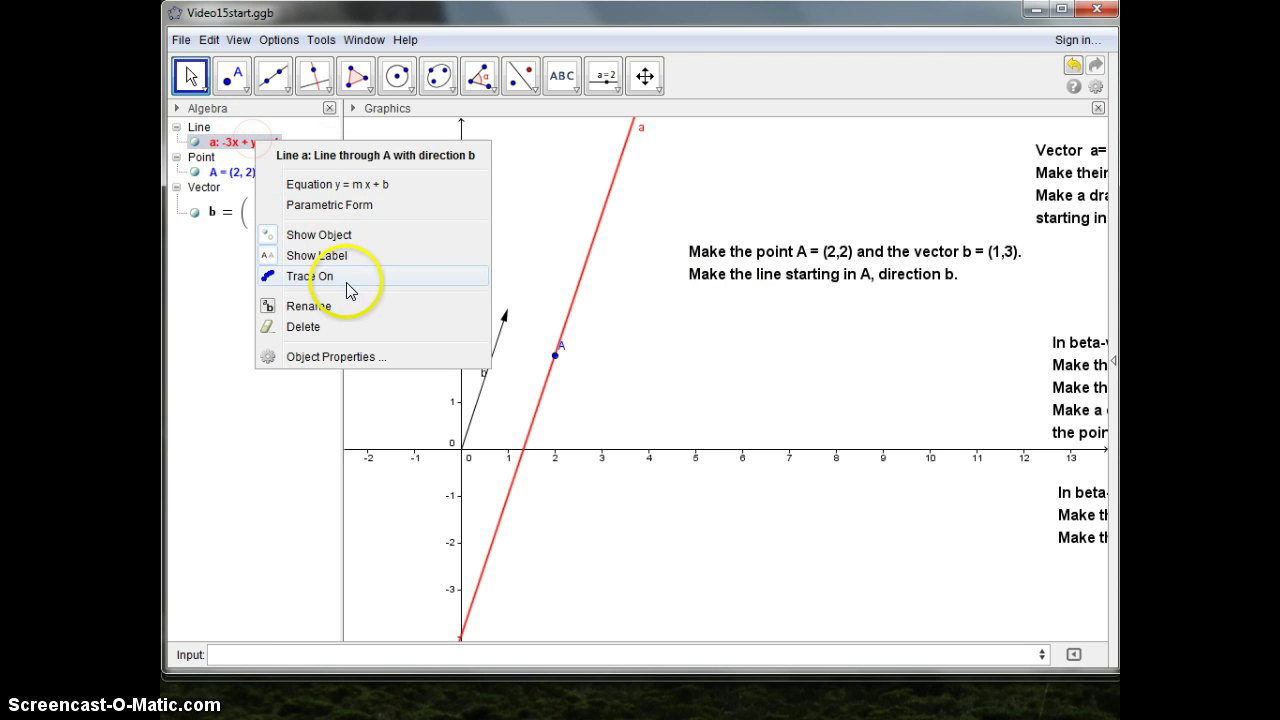
left_click(323, 208)
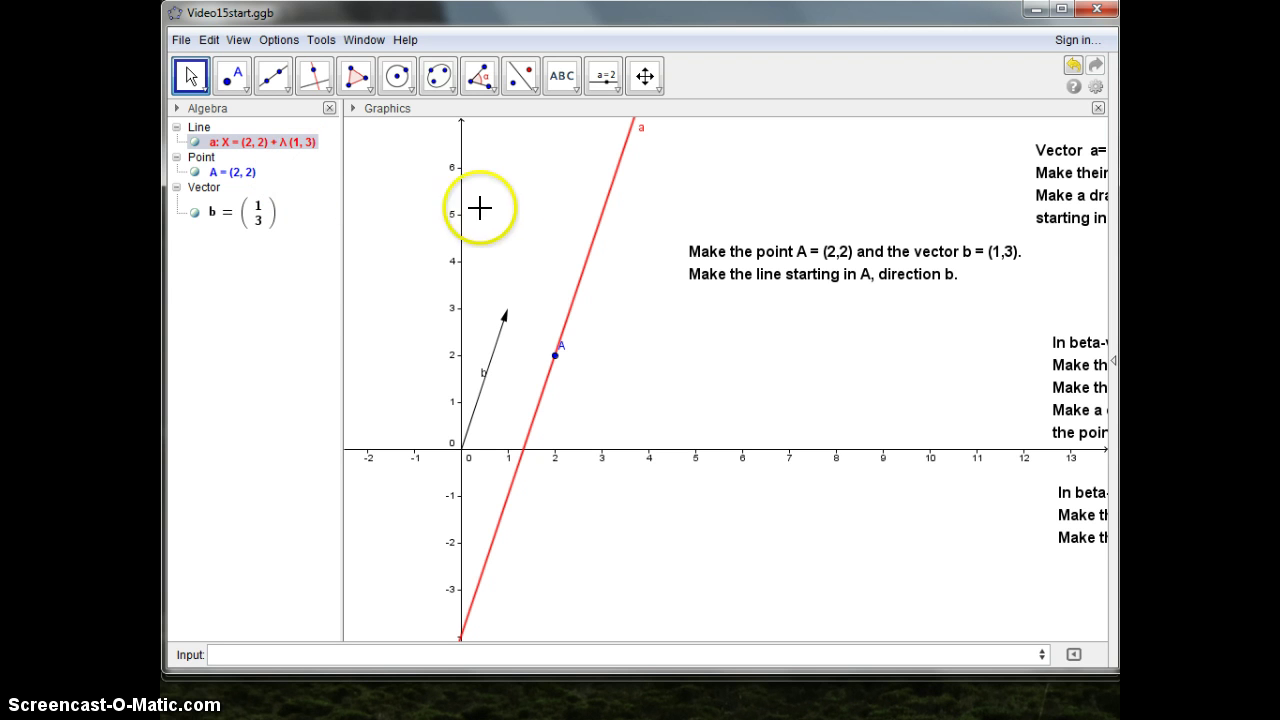
left_click(290, 205)
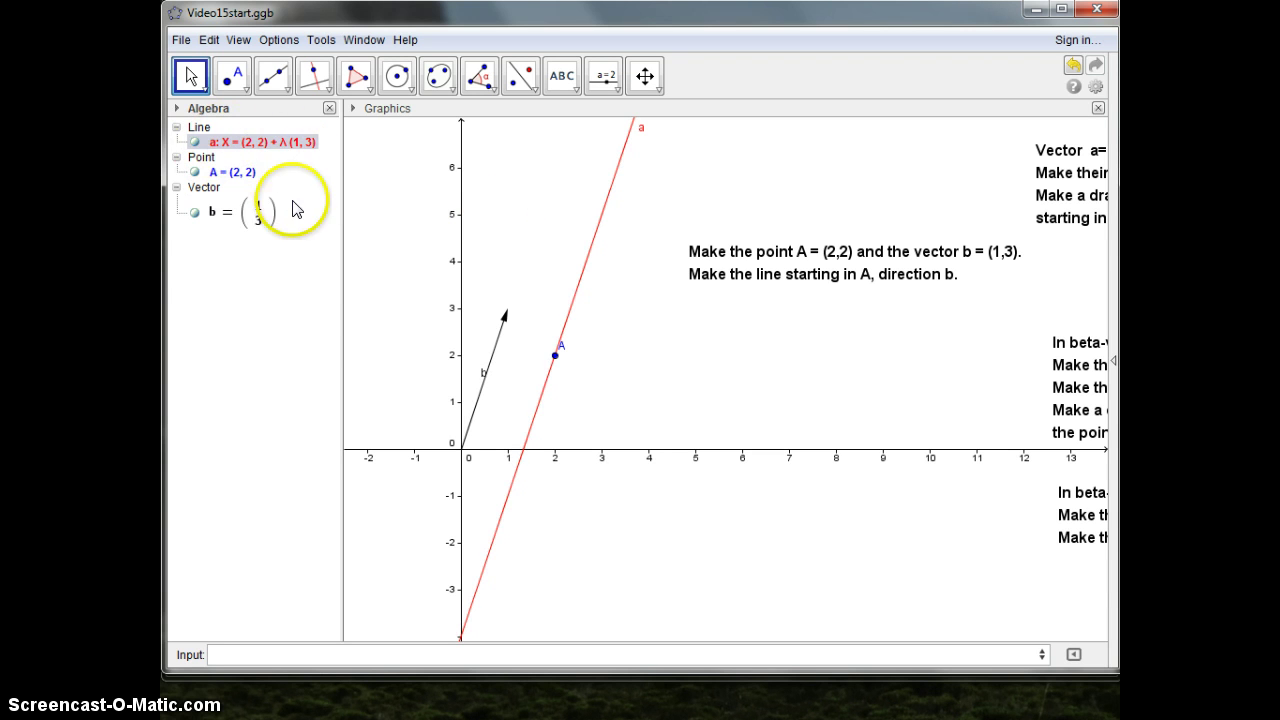
left_click(290, 280)
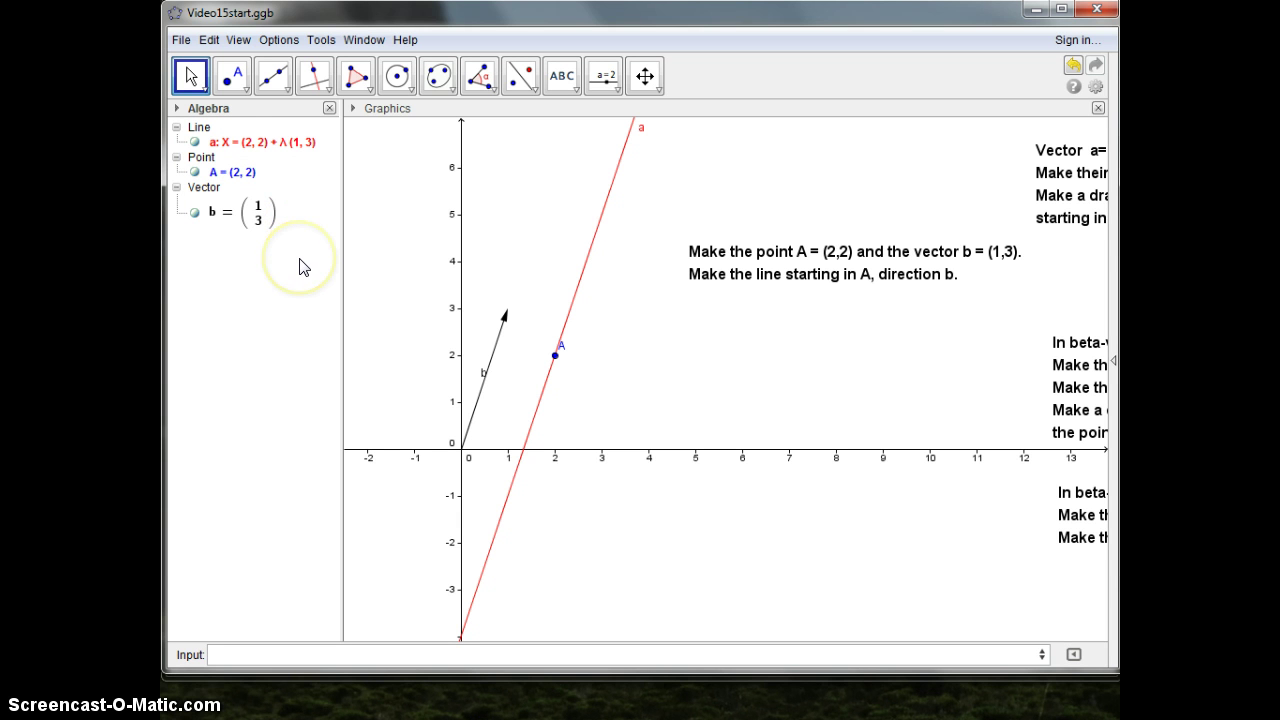
left_click(311, 154)
left_click(302, 186)
Move the text about point A and vector b aside to about x=12 and bring both beta-version 5 exercise texts beside the line.
left_click_drag(706, 260, 1040, 266)
left_click_drag(1060, 364, 672, 300)
left_click_drag(1075, 520, 644, 491)
left_click_drag(746, 345, 733, 355)
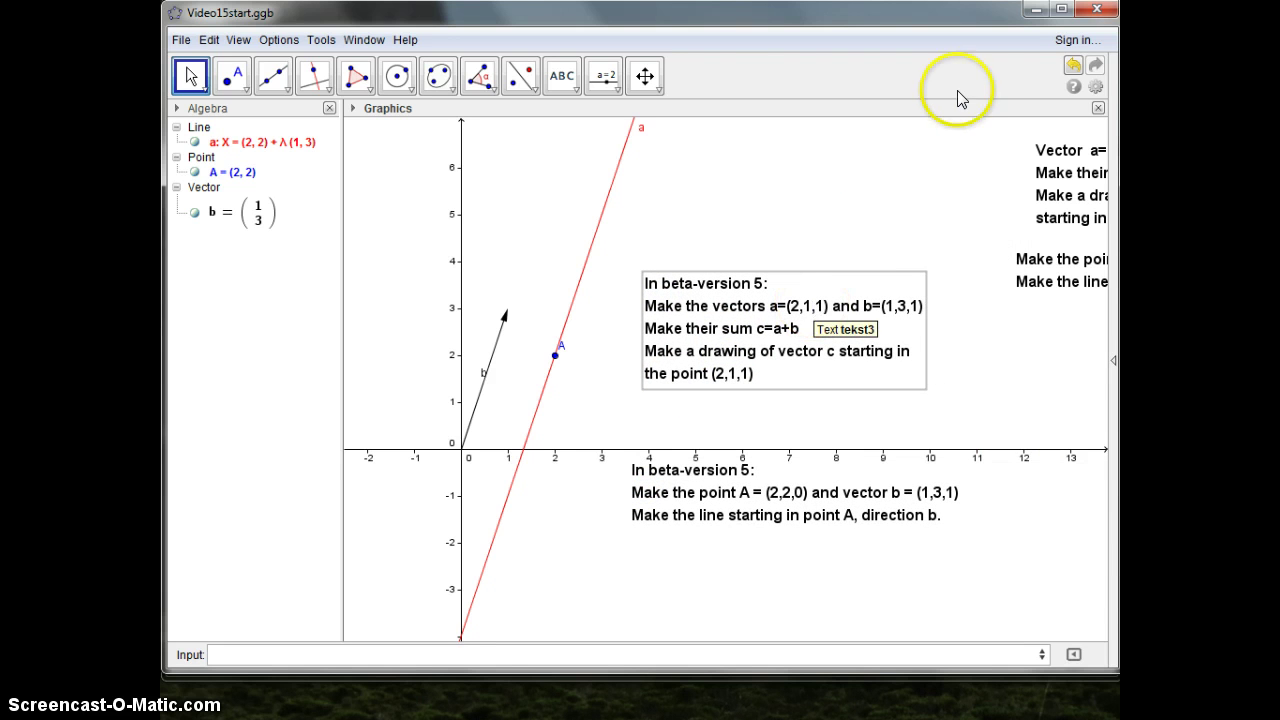
Switch to the Video15start3D.ggb window and create the three-dimensional vector a=(2,1,1).
left_click_drag(931, 23, 1153, 93)
left_click_drag(500, 83, 1240, 137)
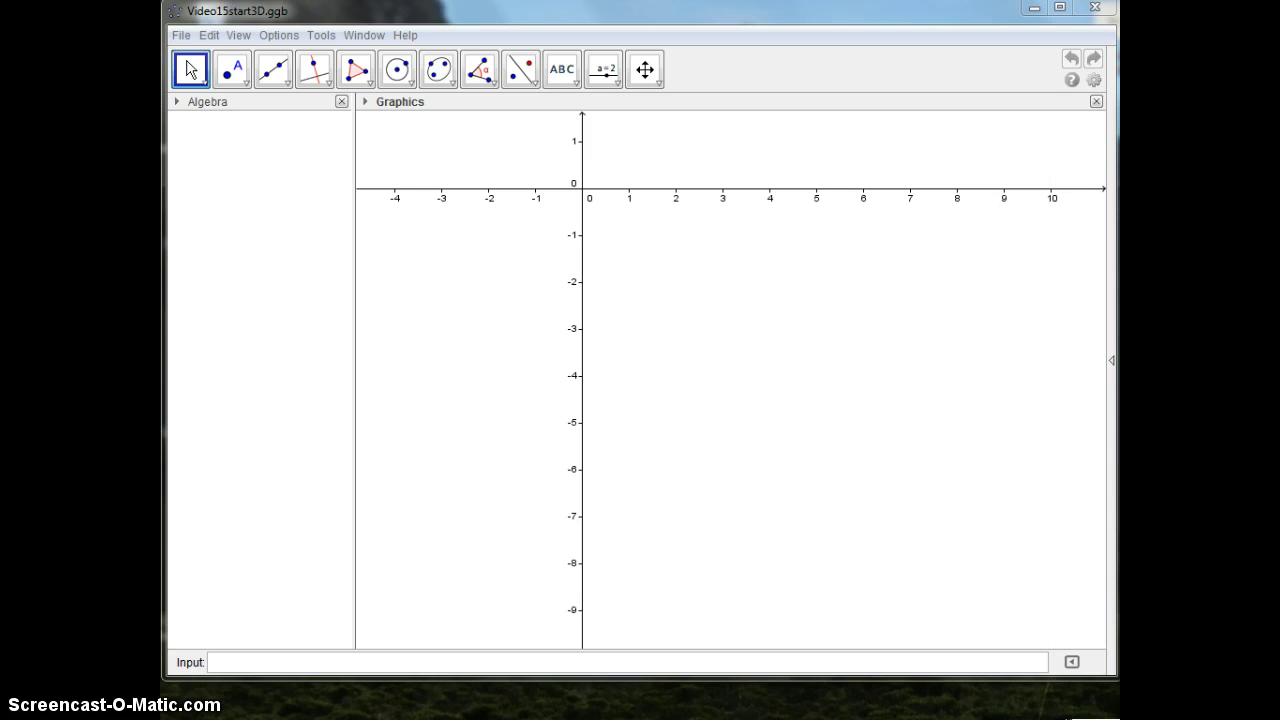
left_click(242, 652)
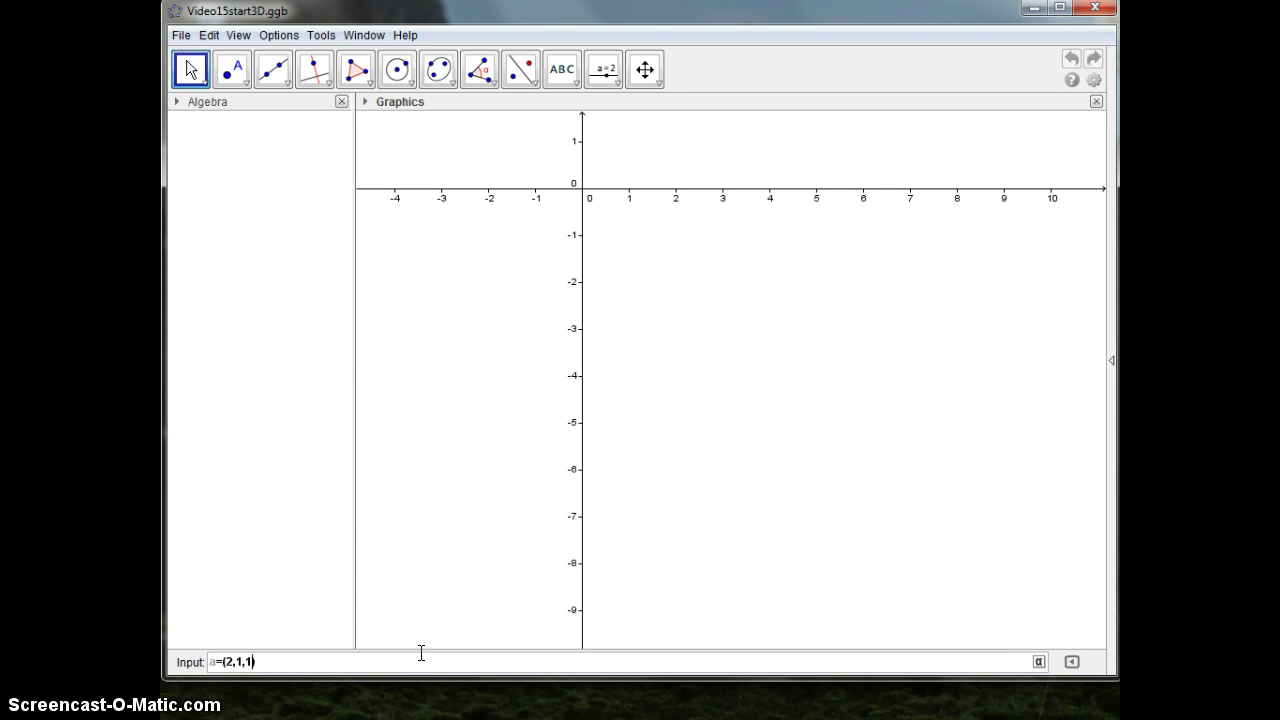
key("Return")
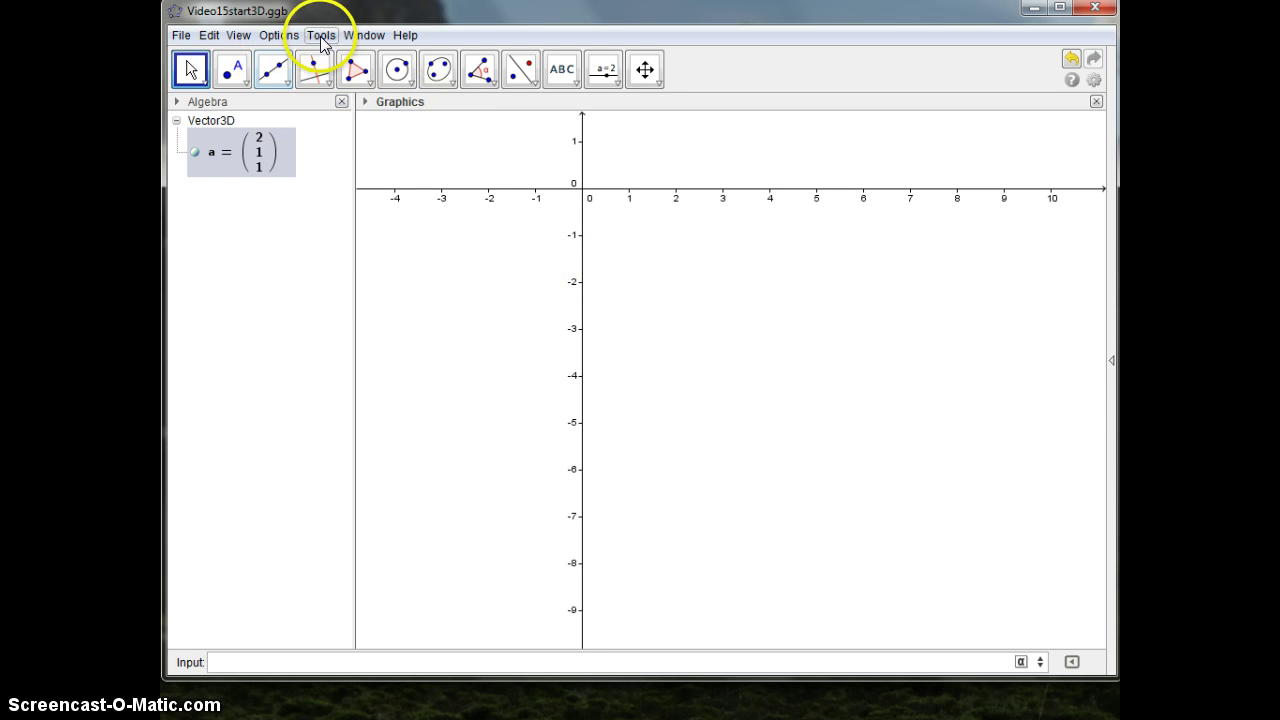
Show the 3D graphics view, hide the 2D graphics view and widen the 3D view by narrowing the algebra area.
left_click(238, 37)
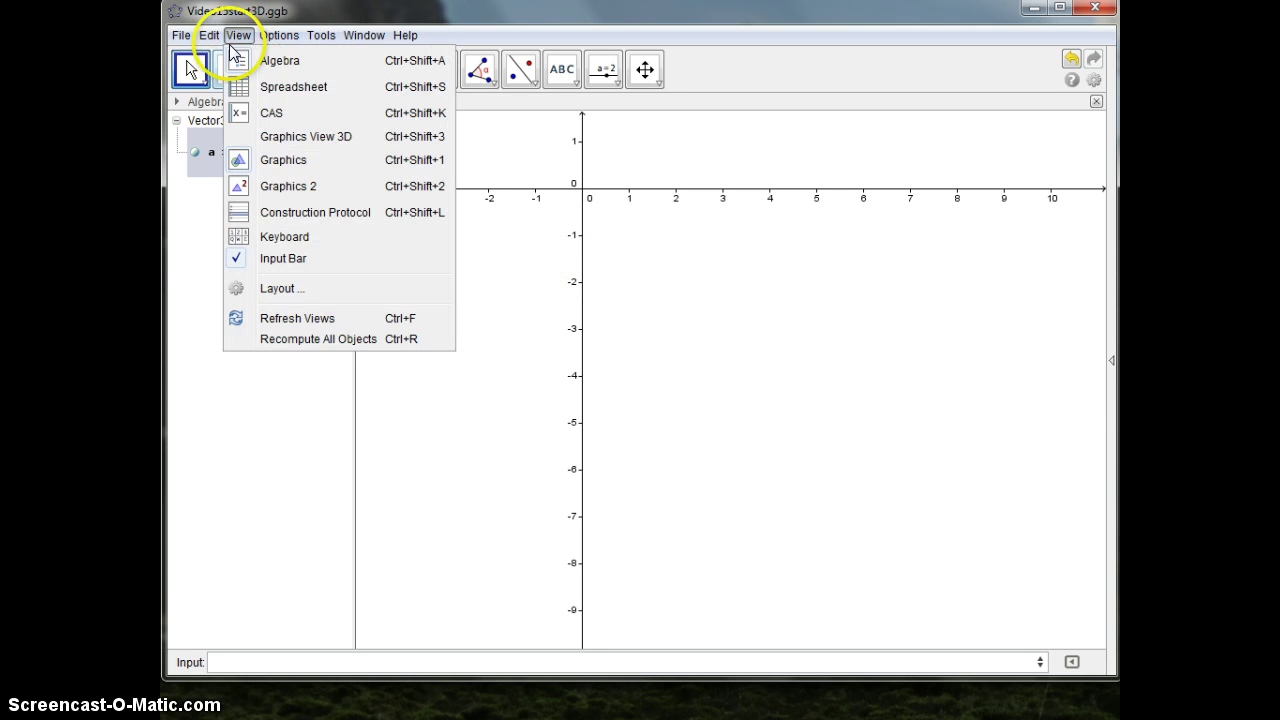
left_click(288, 136)
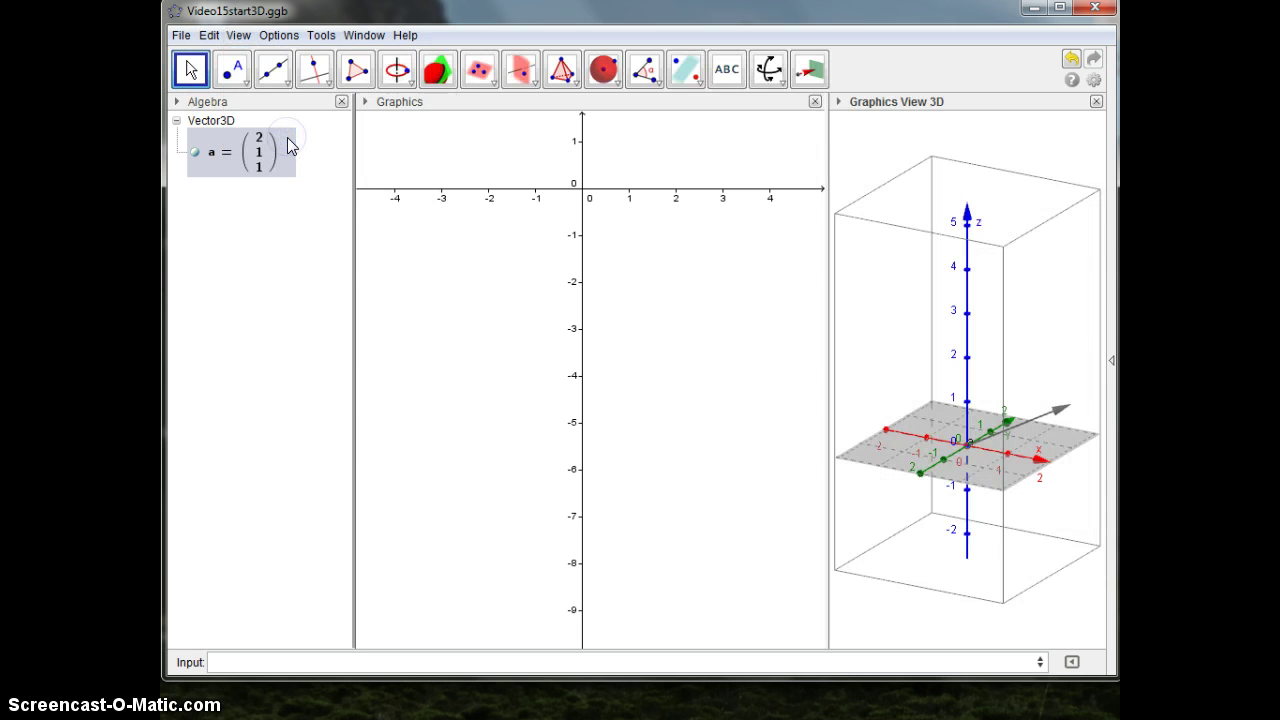
left_click(240, 37)
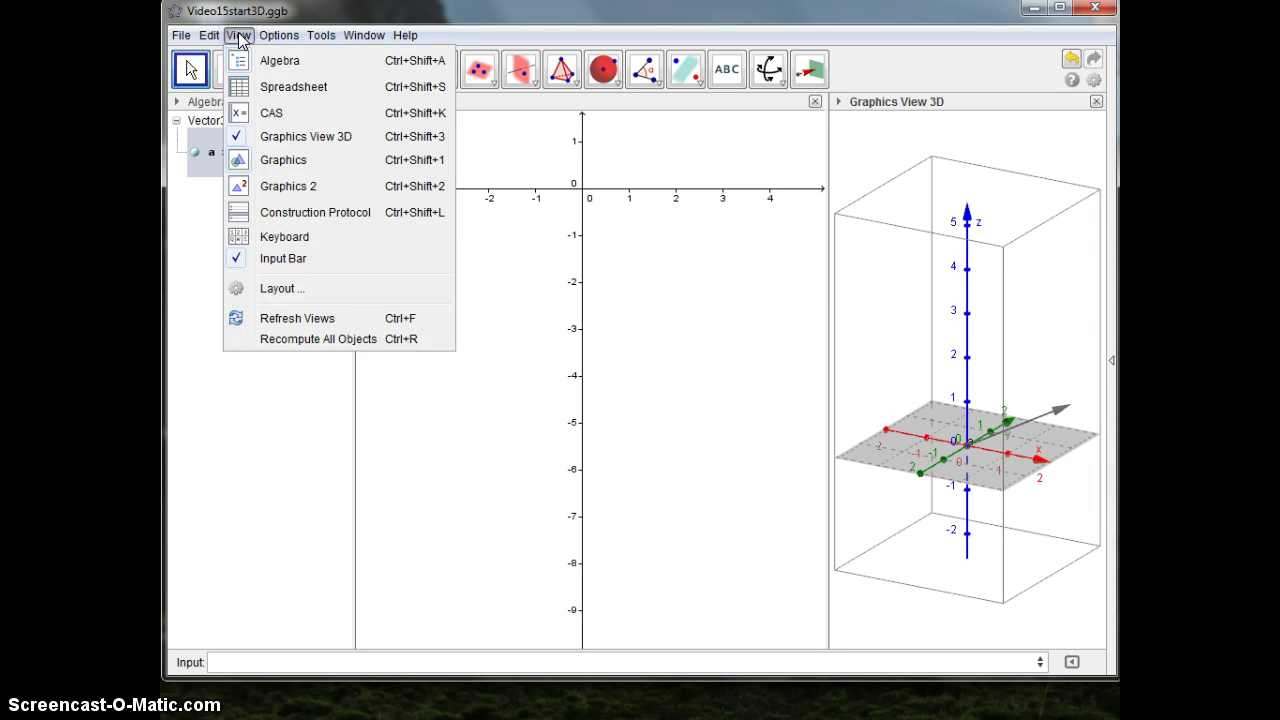
left_click(265, 160)
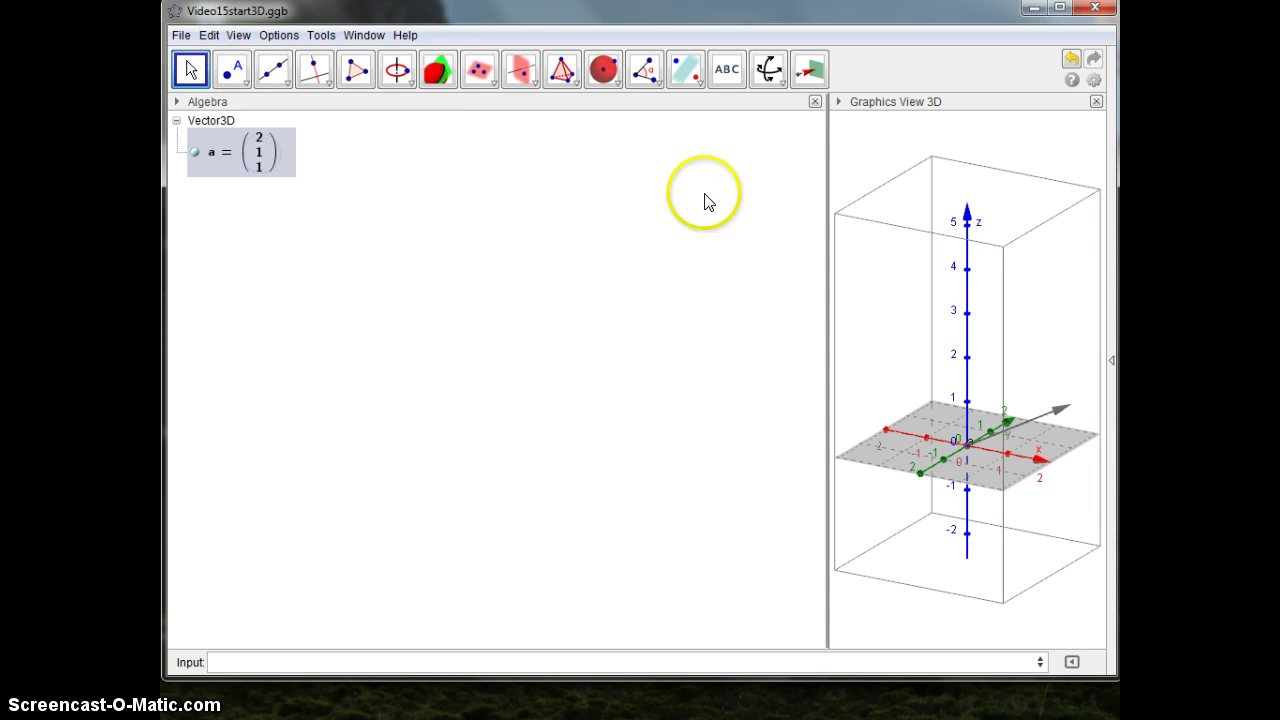
left_click_drag(826, 199, 372, 202)
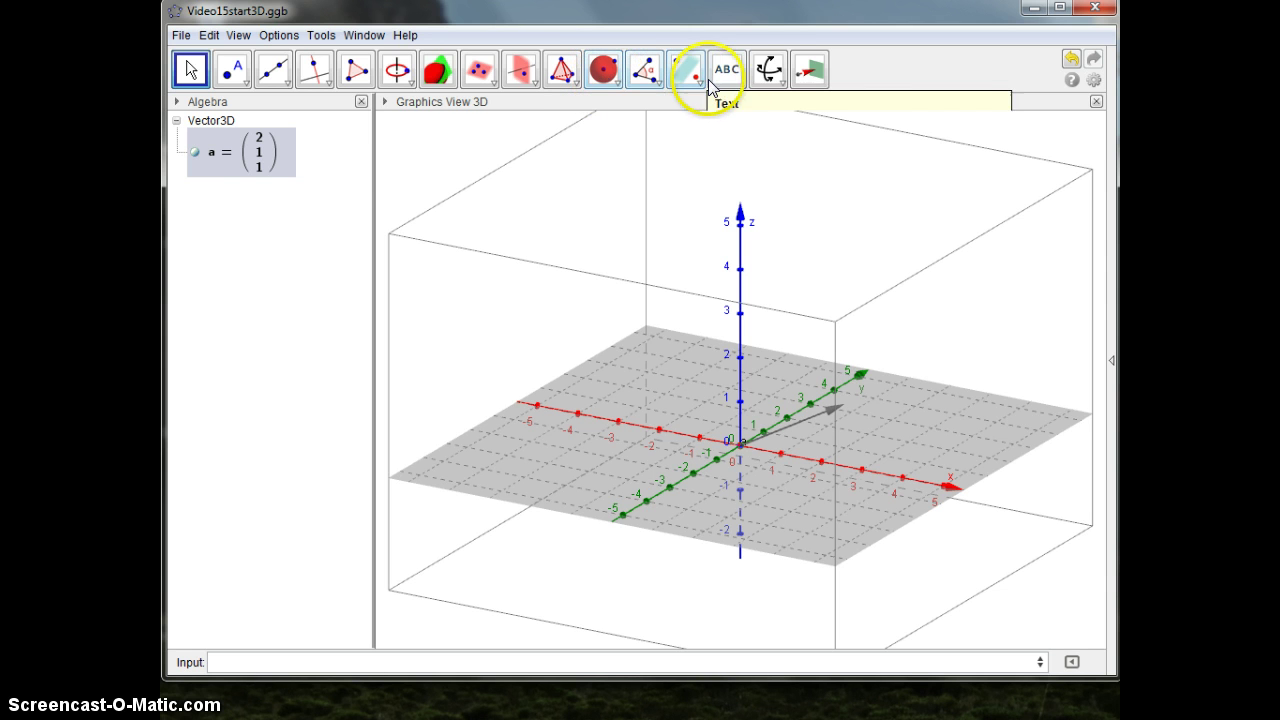
Create the vector b=(1,3,1) and the vector sum c=a+b.
left_click(768, 69)
mouse_move(917, 443)
left_mouse_down()
mouse_move(890, 390)
mouse_move(869, 429)
mouse_move(897, 423)
mouse_move(900, 386)
mouse_move(923, 409)
mouse_move(891, 391)
mouse_move(880, 469)
mouse_move(817, 480)
mouse_move(817, 435)
left_mouse_up()
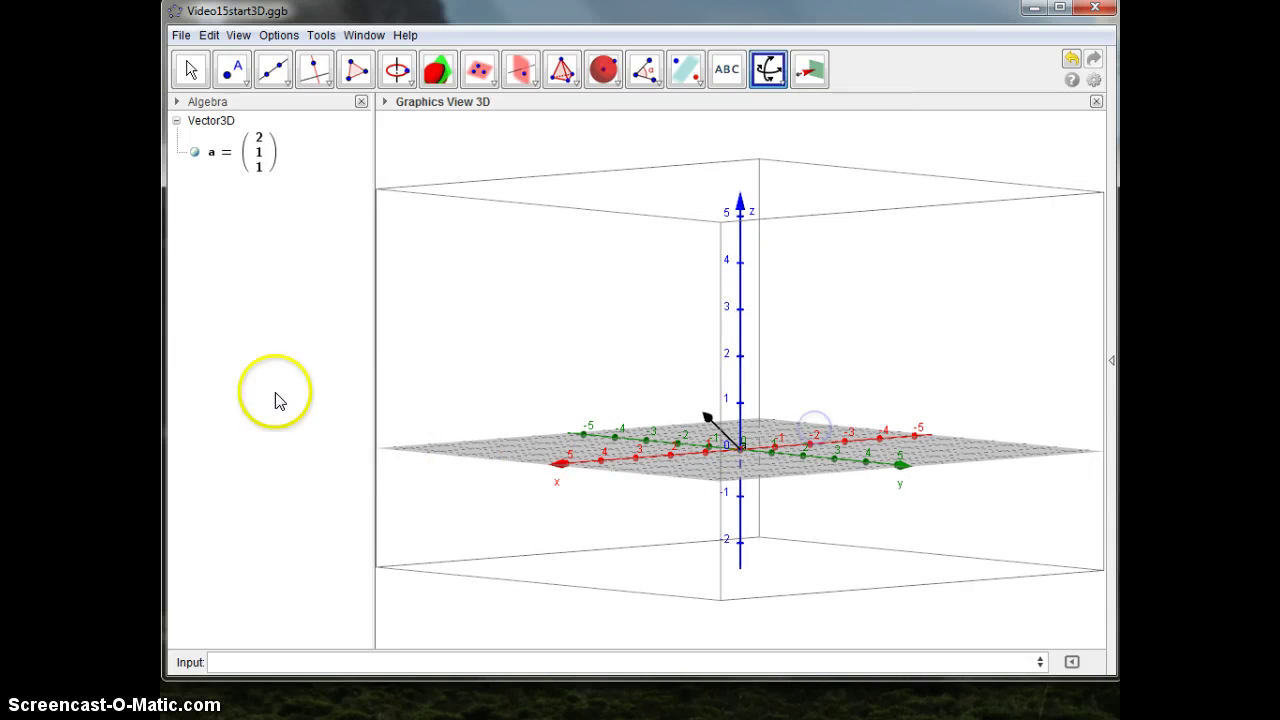
left_click(280, 660)
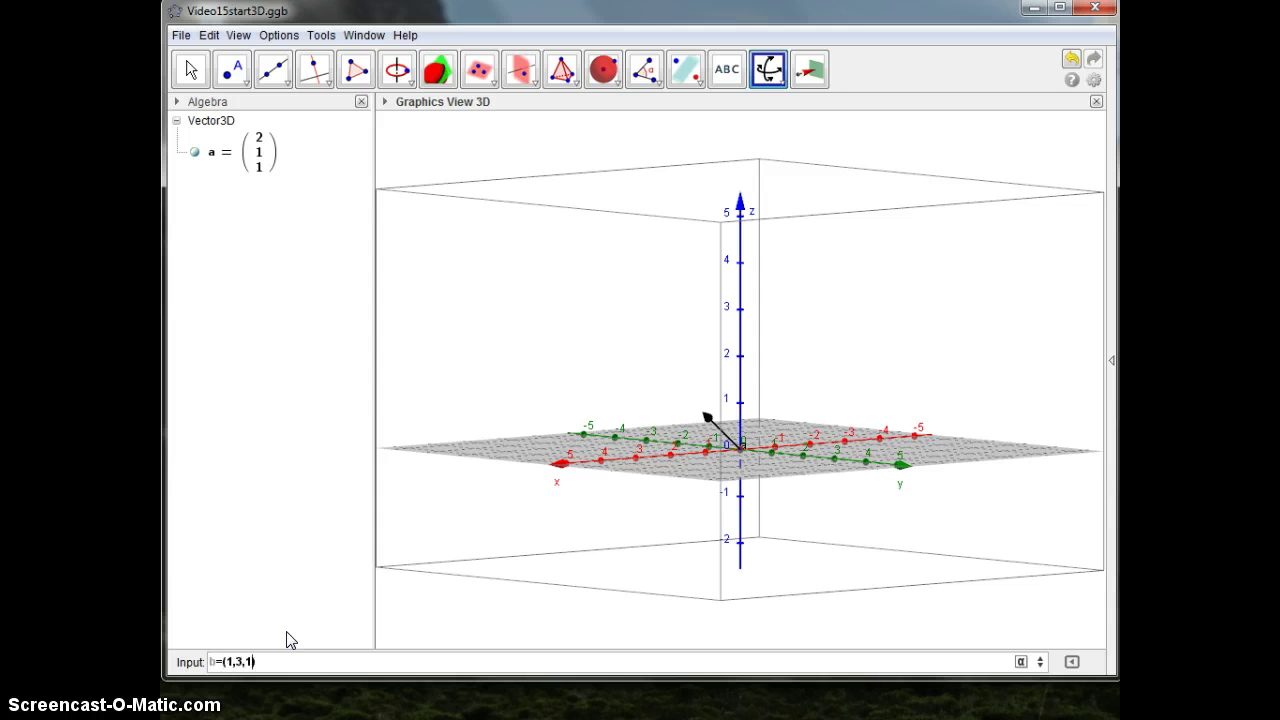
key("Return")
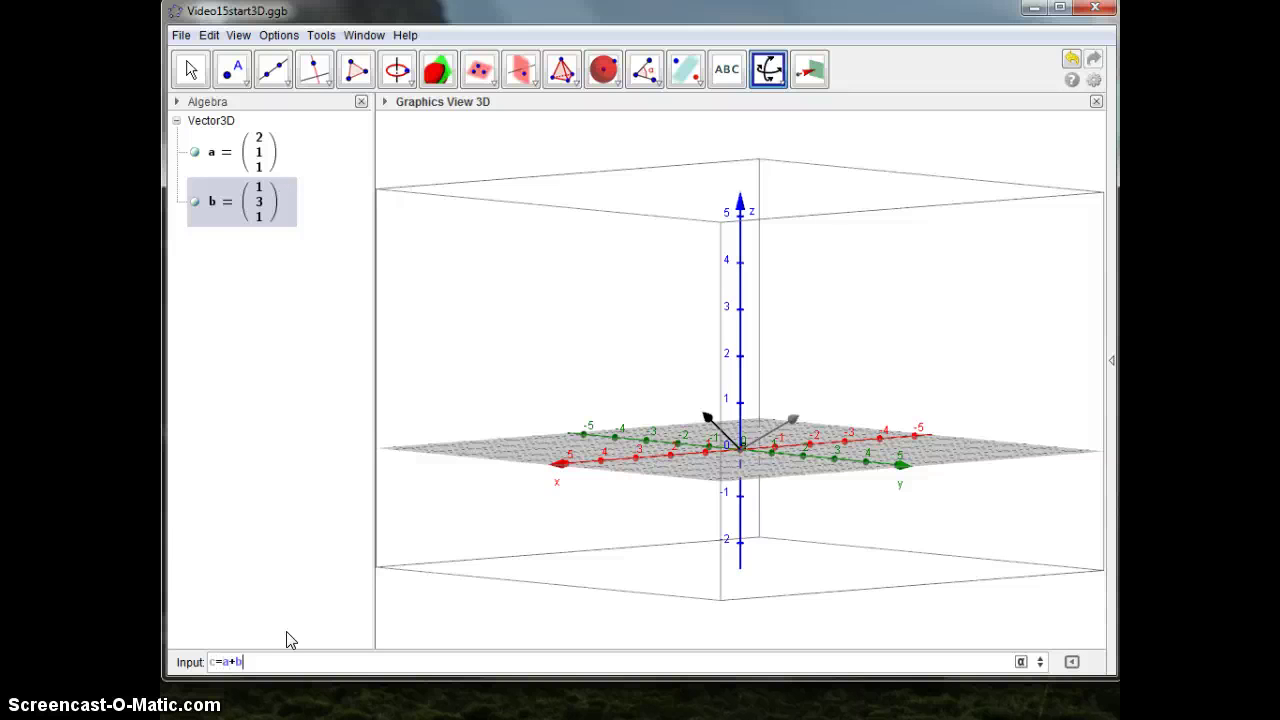
key("Return")
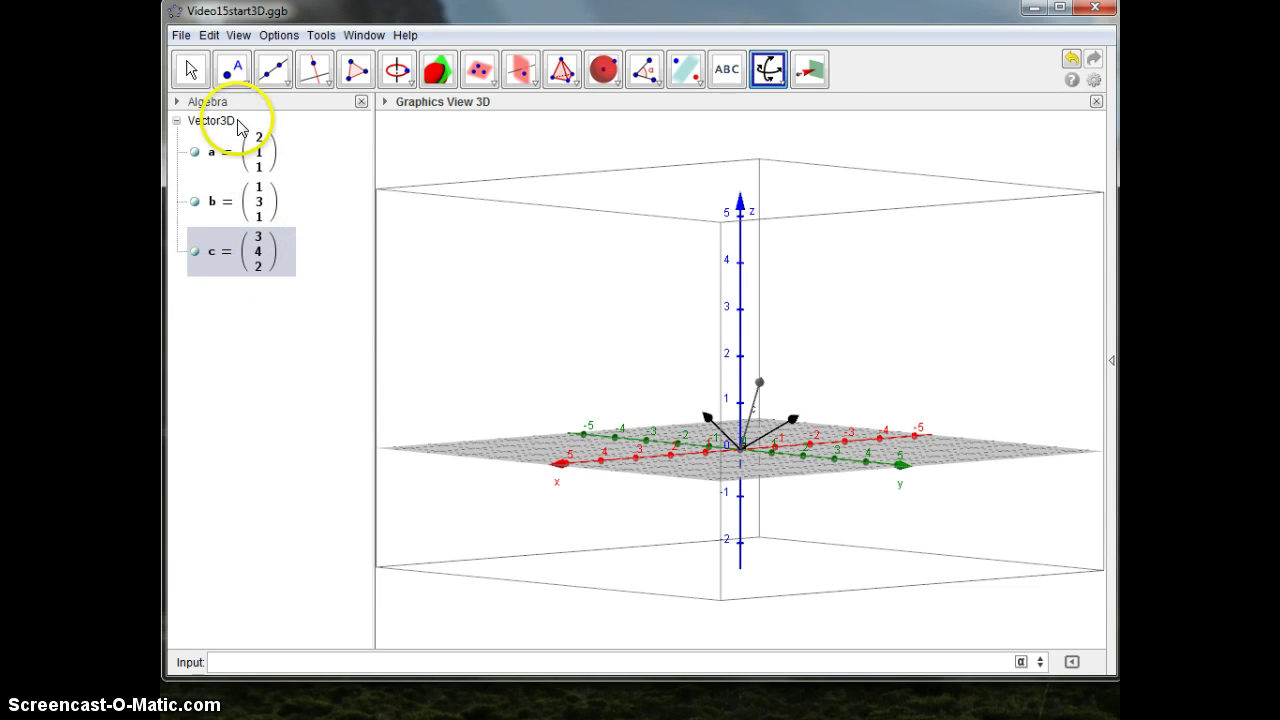
Set the colour of vector a to red.
right_click(237, 158)
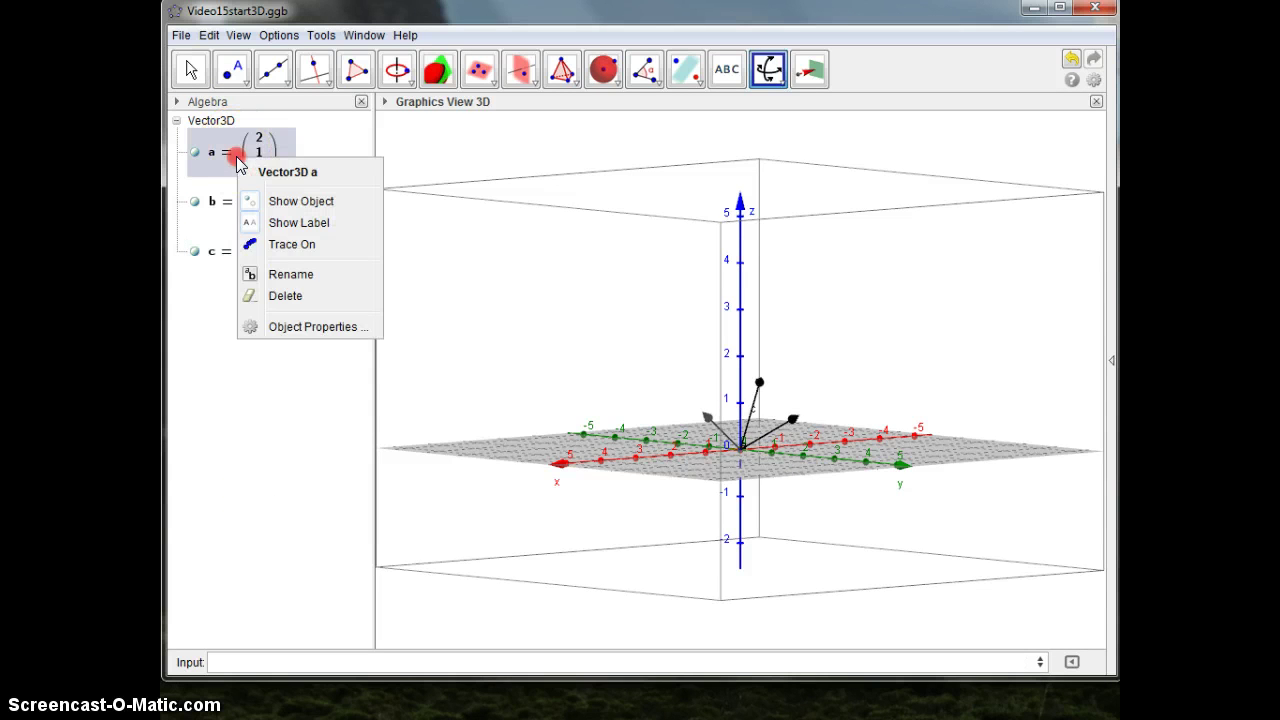
left_click(301, 326)
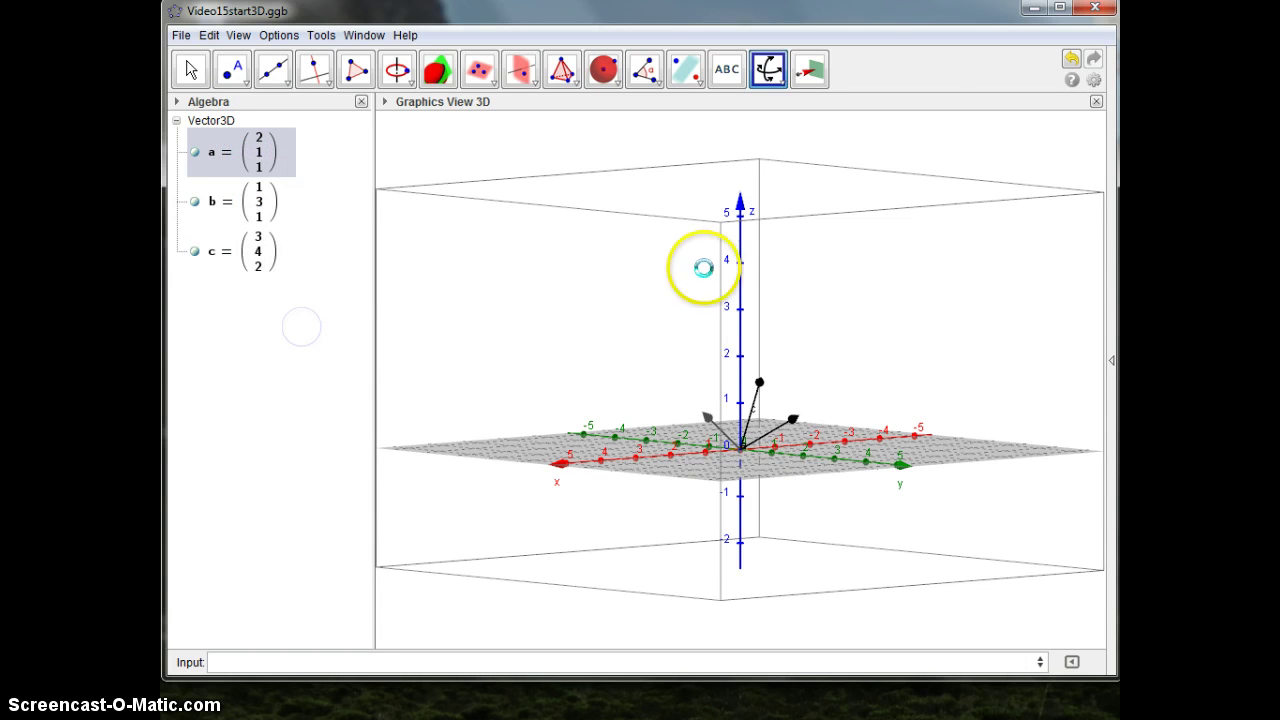
left_click(512, 166)
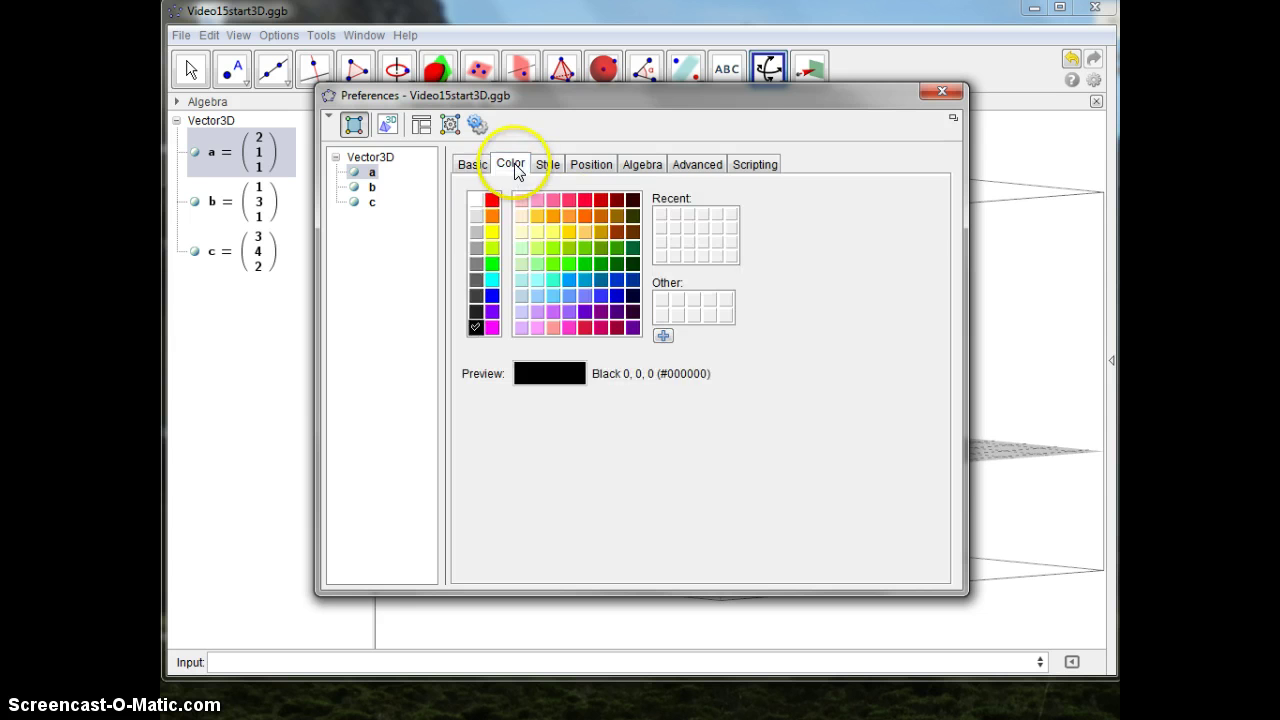
left_click(491, 200)
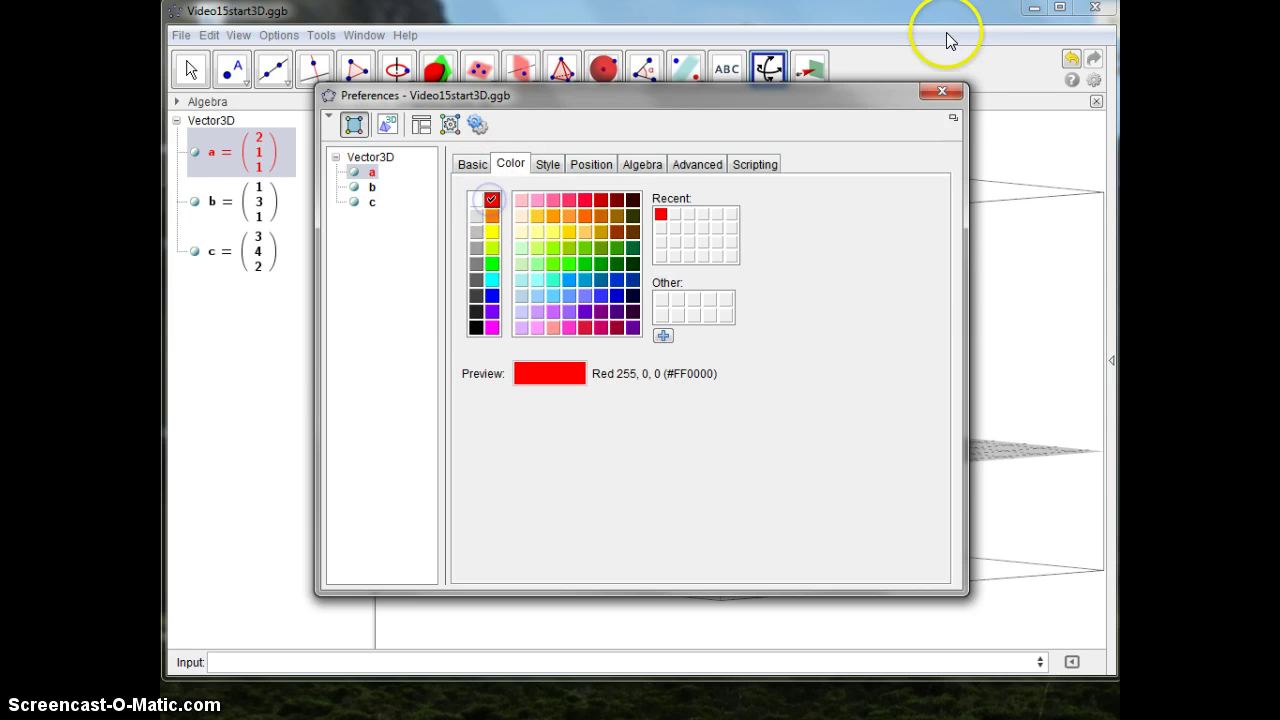
left_click(941, 93)
Set the colour of vector b to blue.
right_click(246, 198)
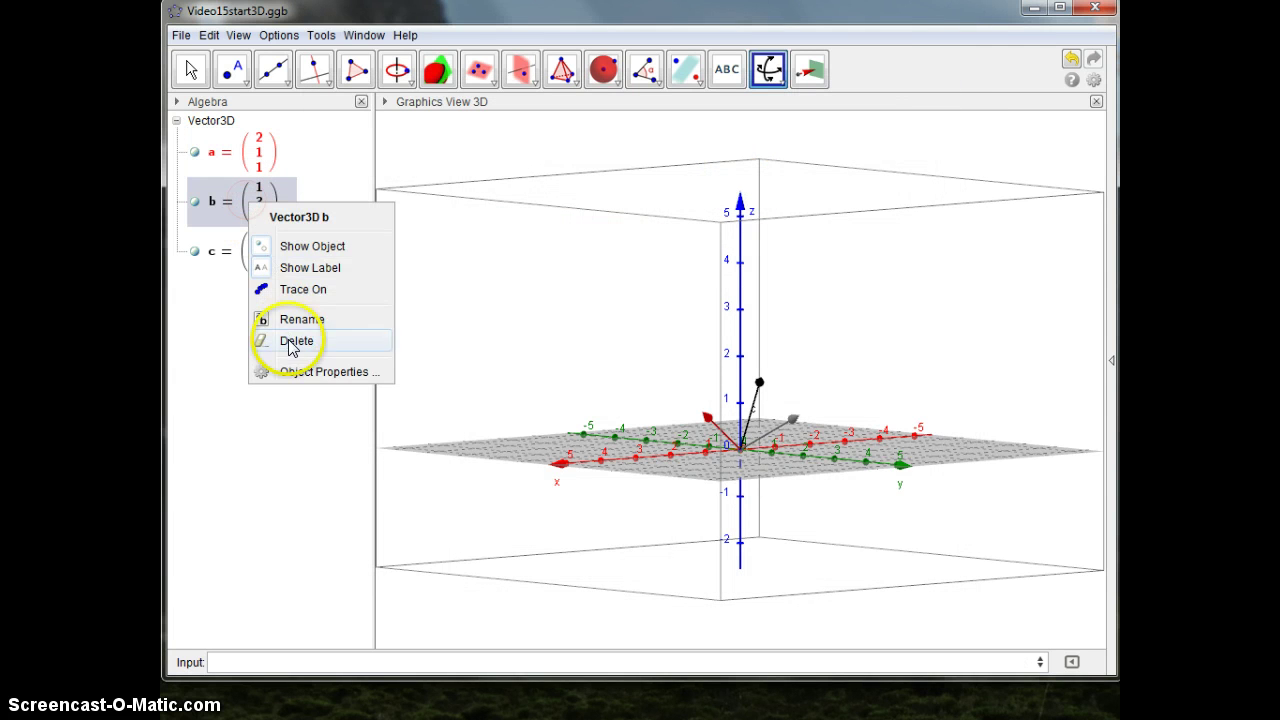
left_click(291, 371)
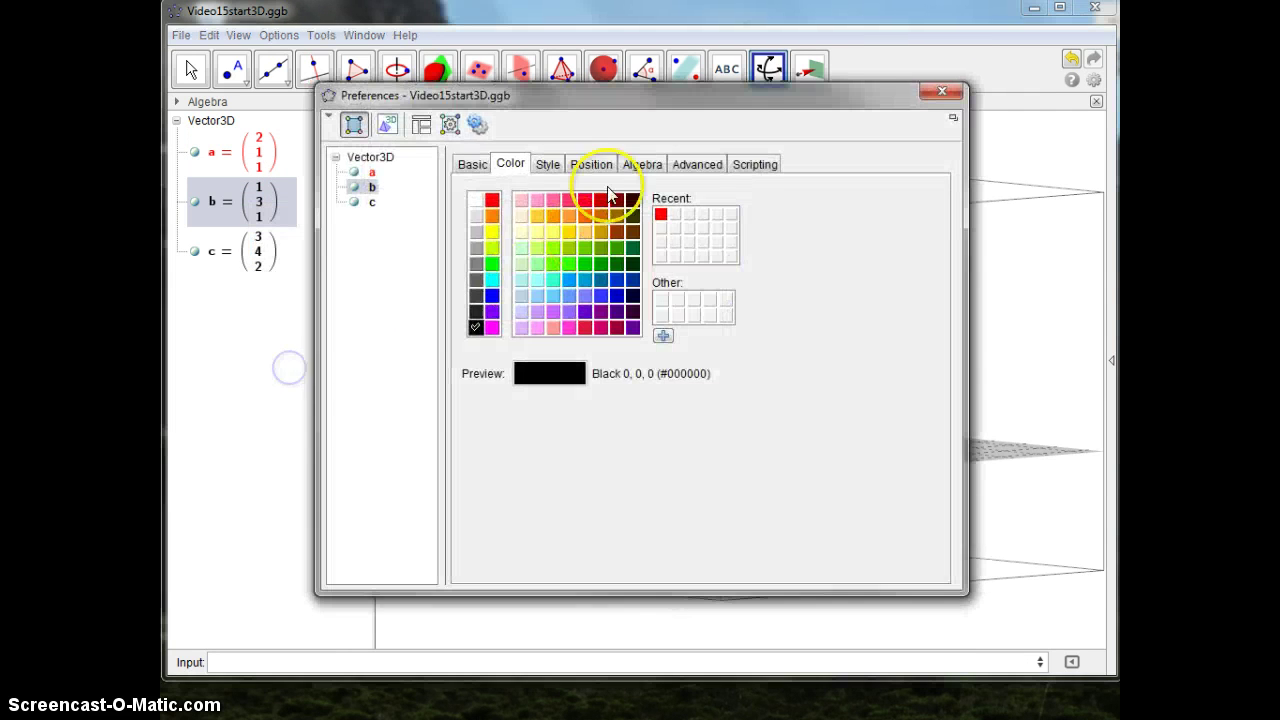
left_click(491, 298)
left_click(940, 92)
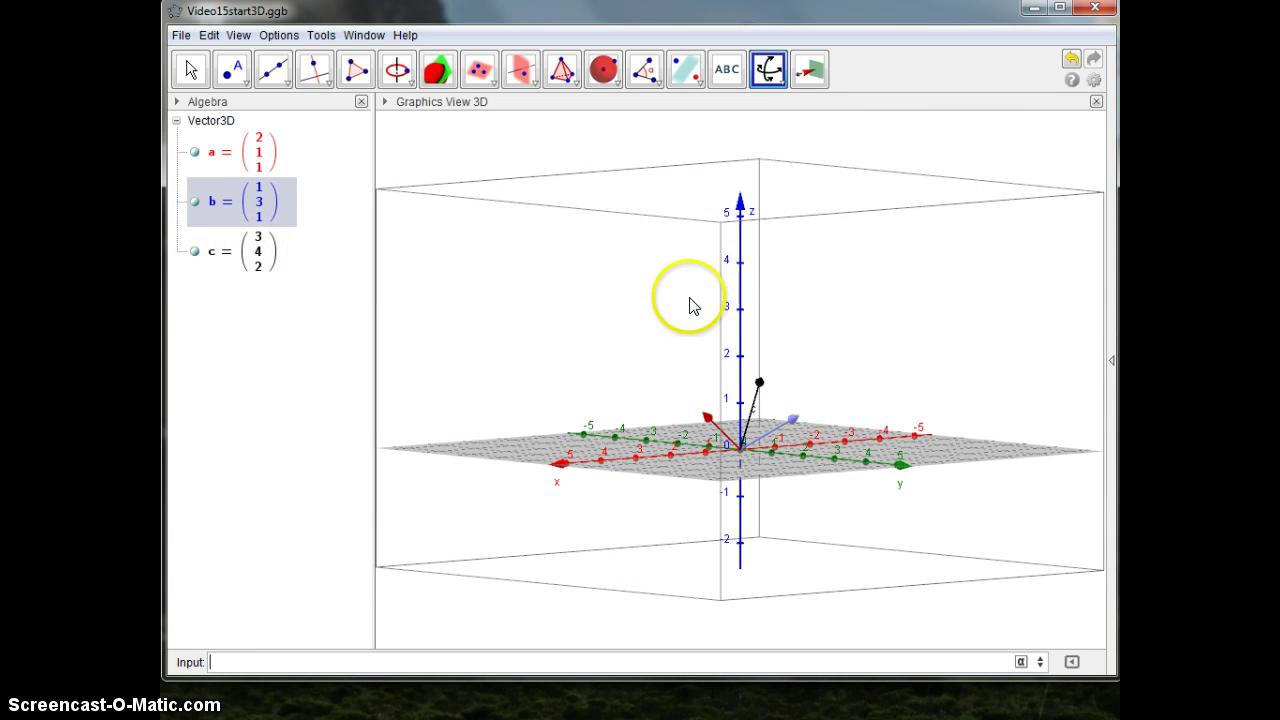
Create a vector from start point (2,1,1) to end point (3,4,2) with the Vector command.
left_click(849, 385)
left_click_drag(849, 385, 817, 370)
left_click_drag(651, 409, 590, 481)
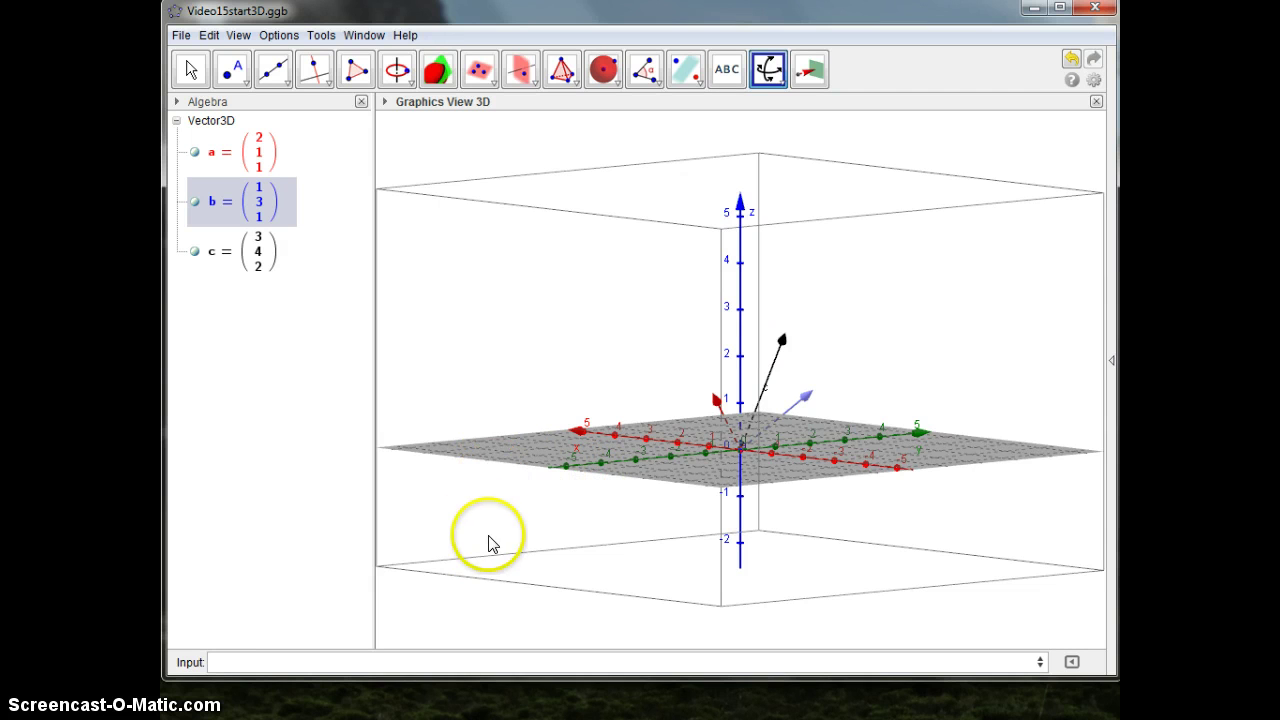
left_click(273, 657)
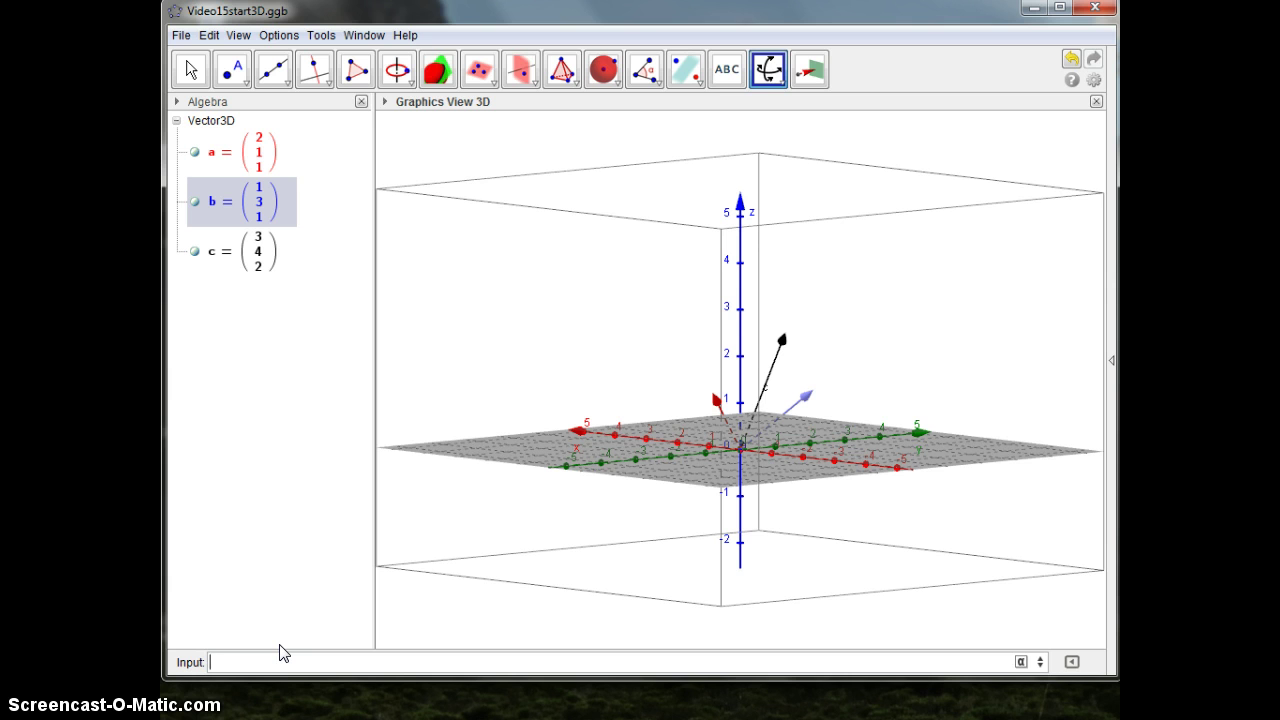
type("vec")
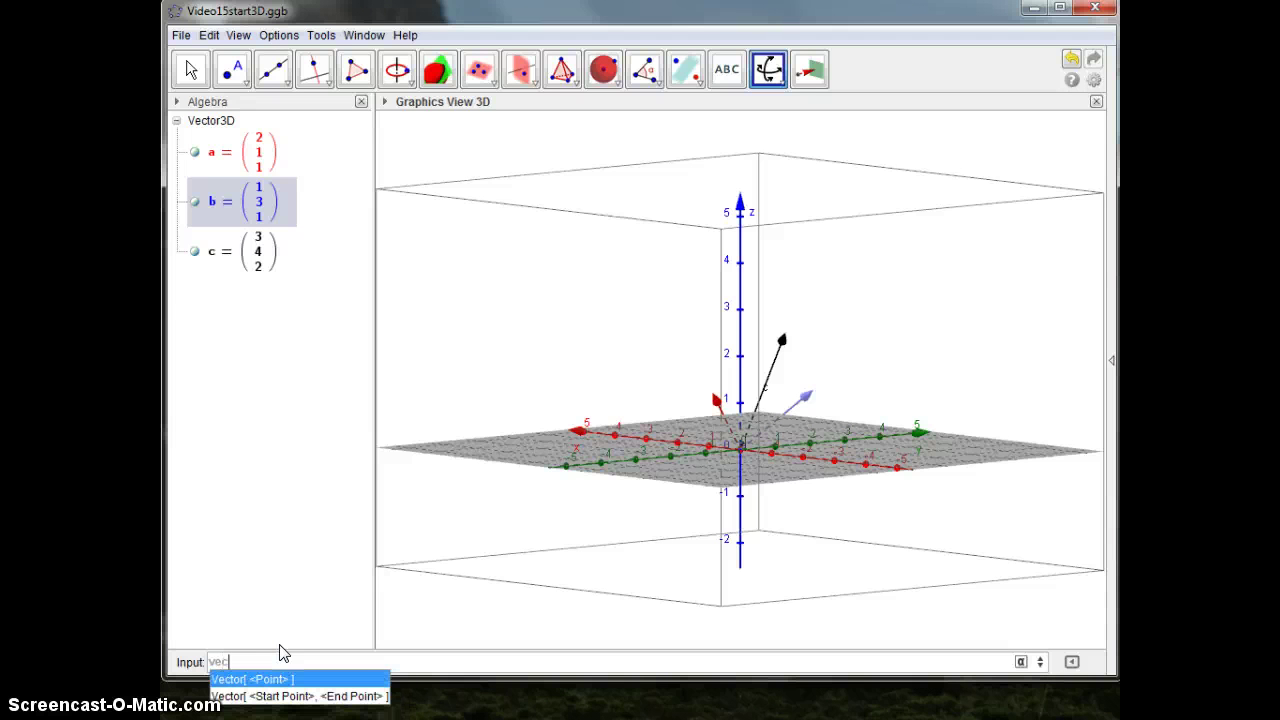
key("Down")
key("Return")
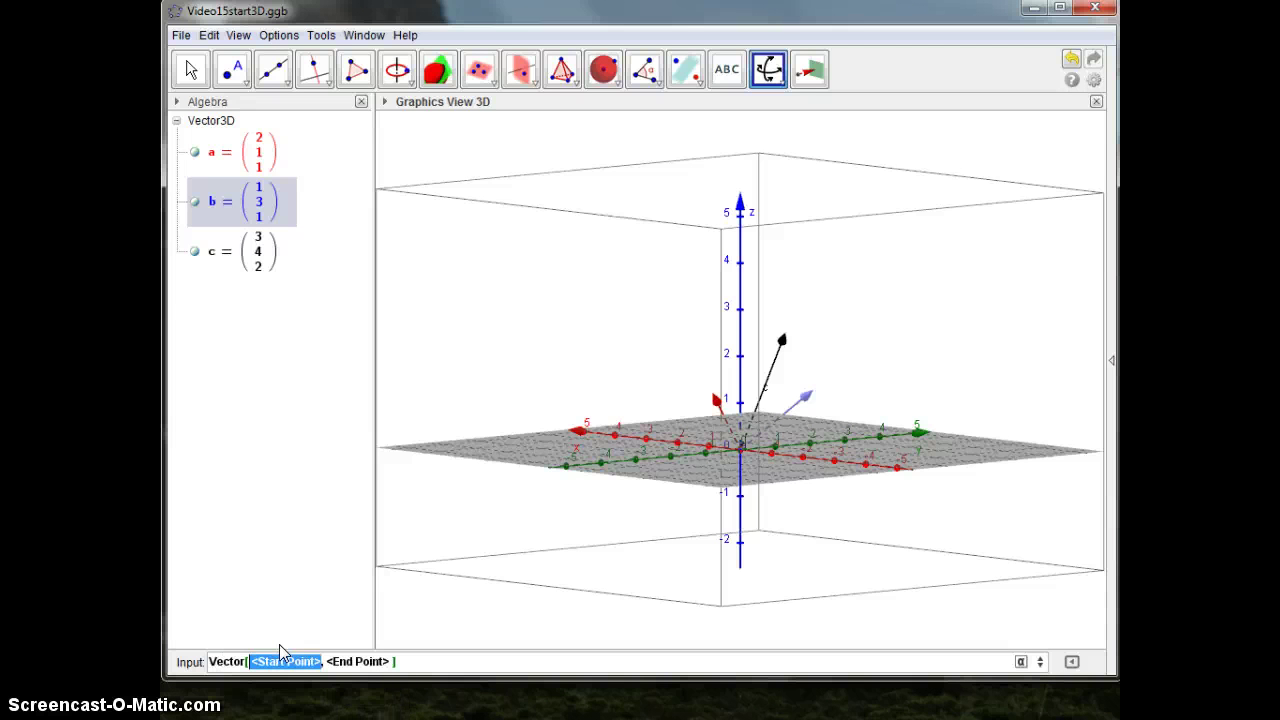
type("(")
type("2")
key("Tab")
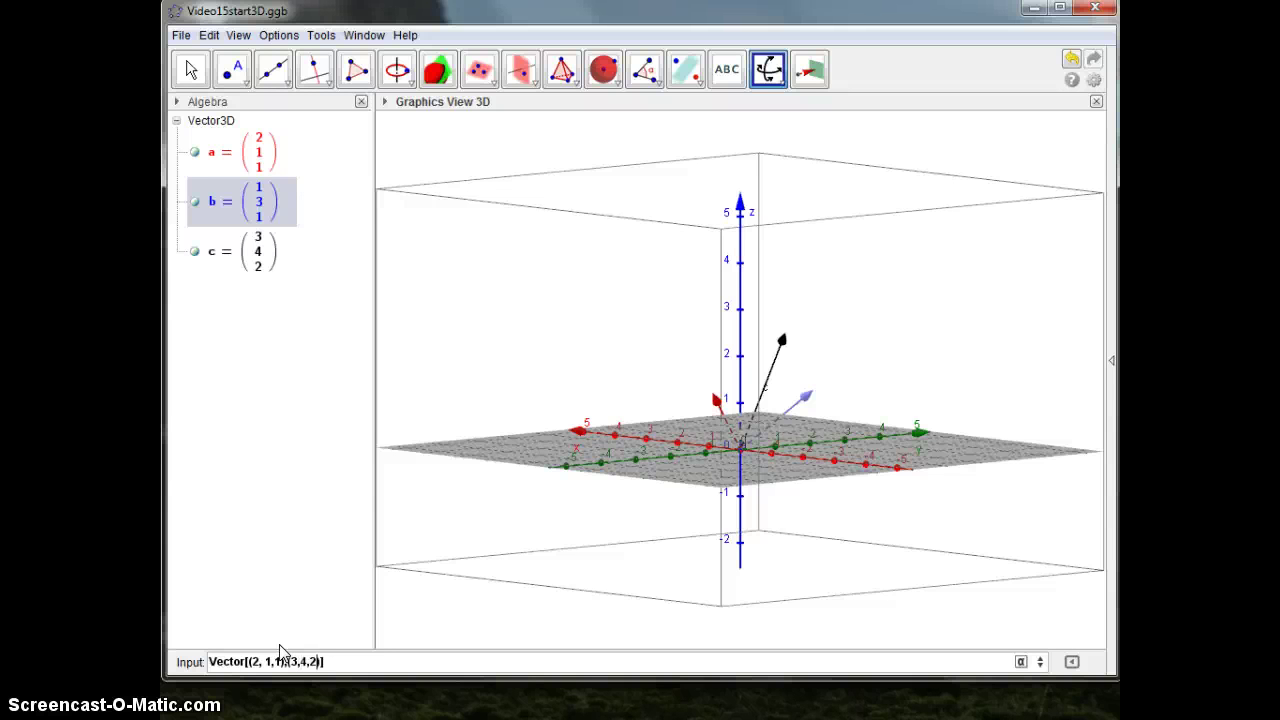
key("Return")
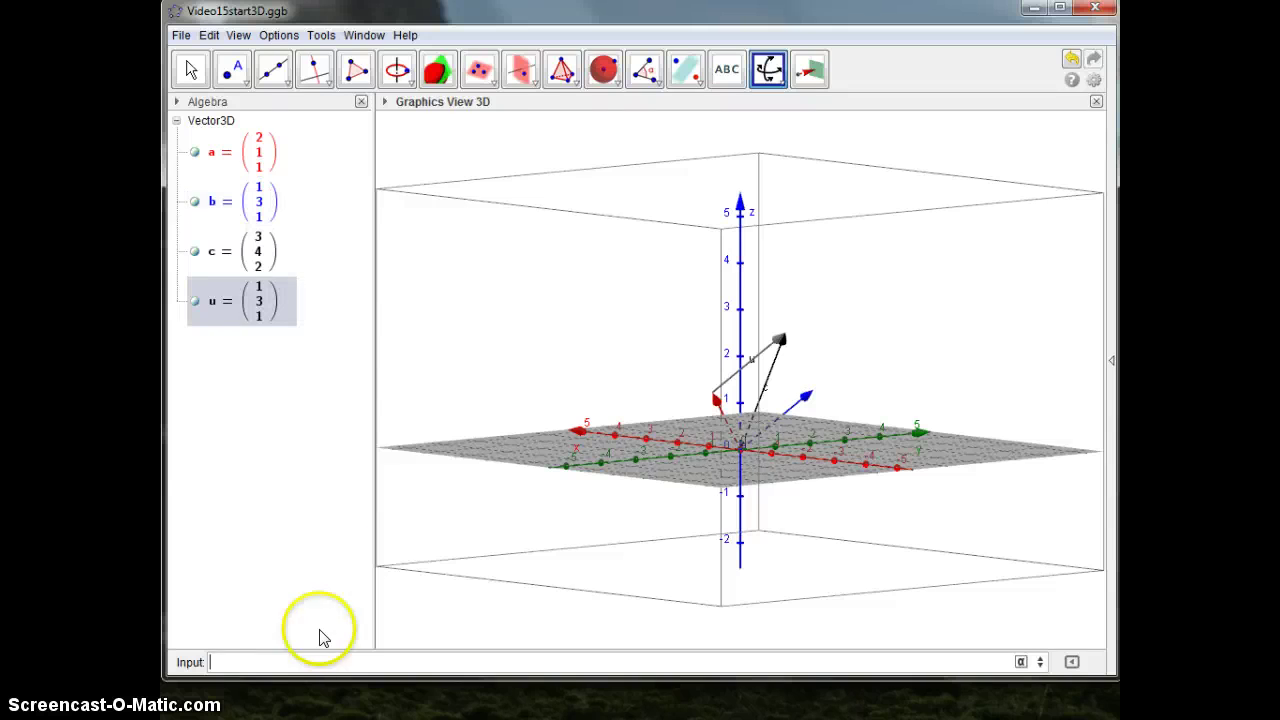
Set the colour of vector u to blue.
right_click(256, 299)
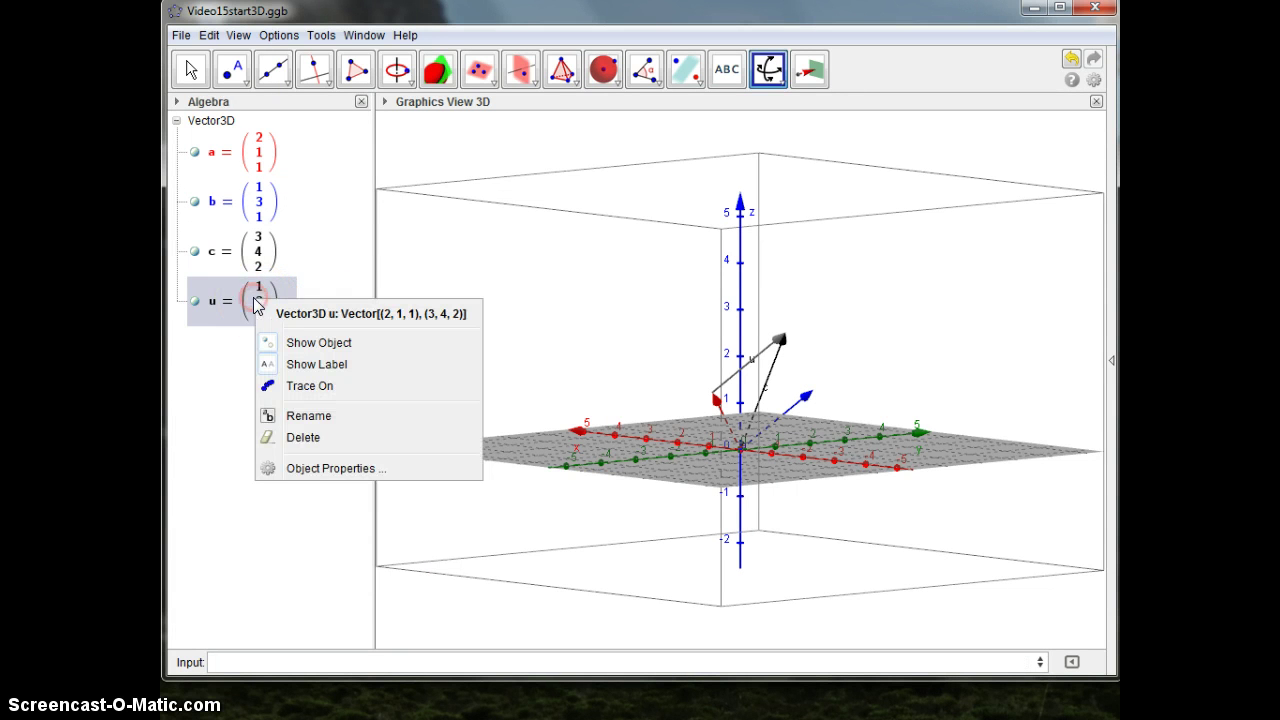
left_click(314, 466)
left_click(660, 213)
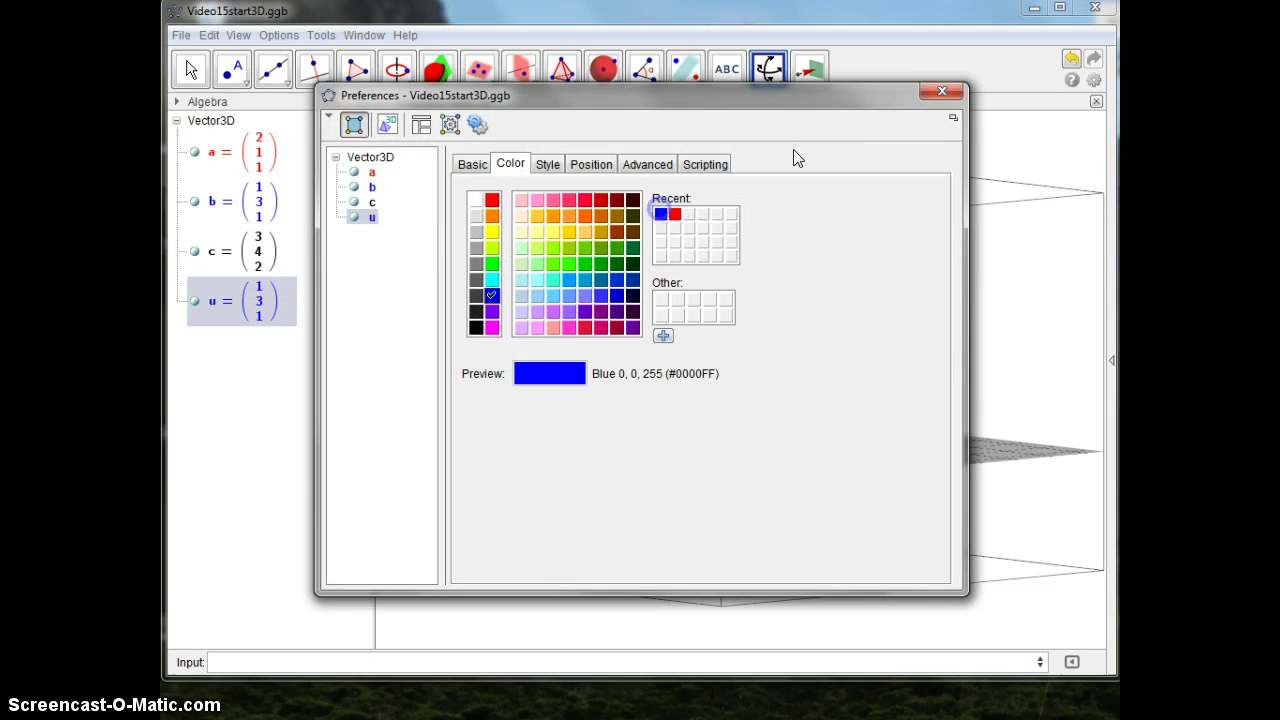
left_click(941, 91)
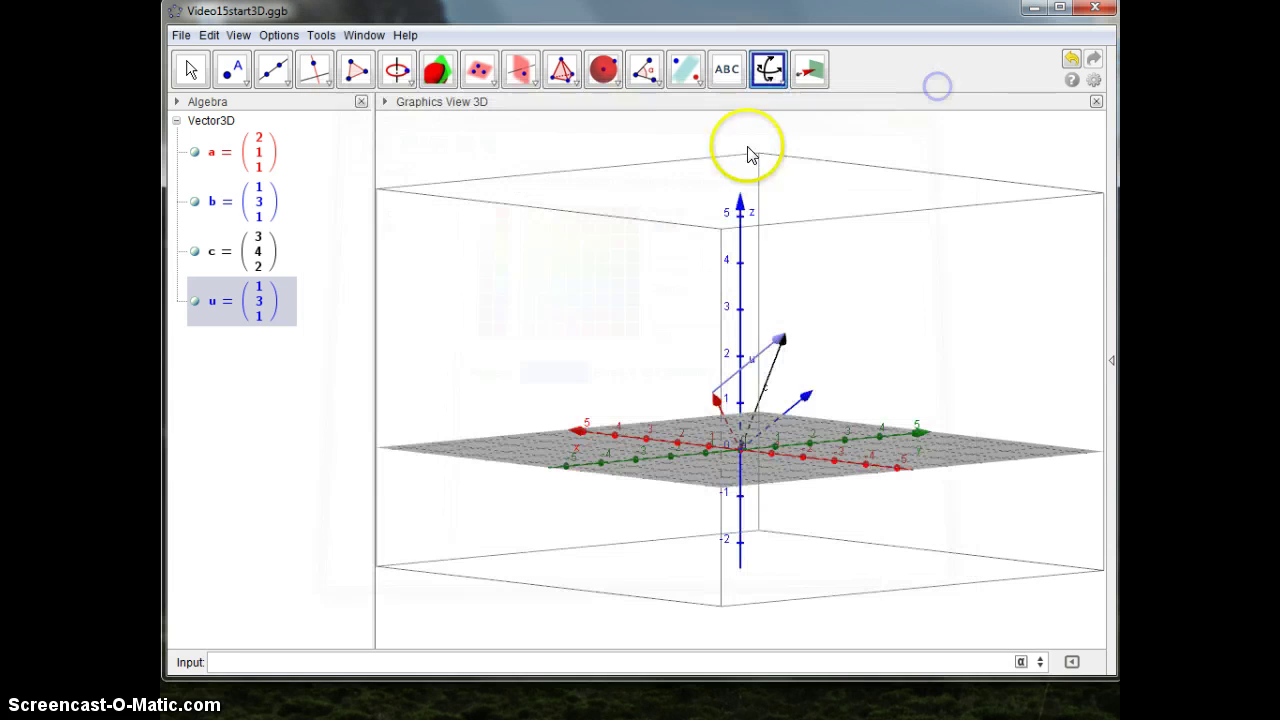
Hide vector b so that only a, c and u are drawn in the 3D view.
left_click(195, 202)
left_click_drag(535, 385, 707, 396)
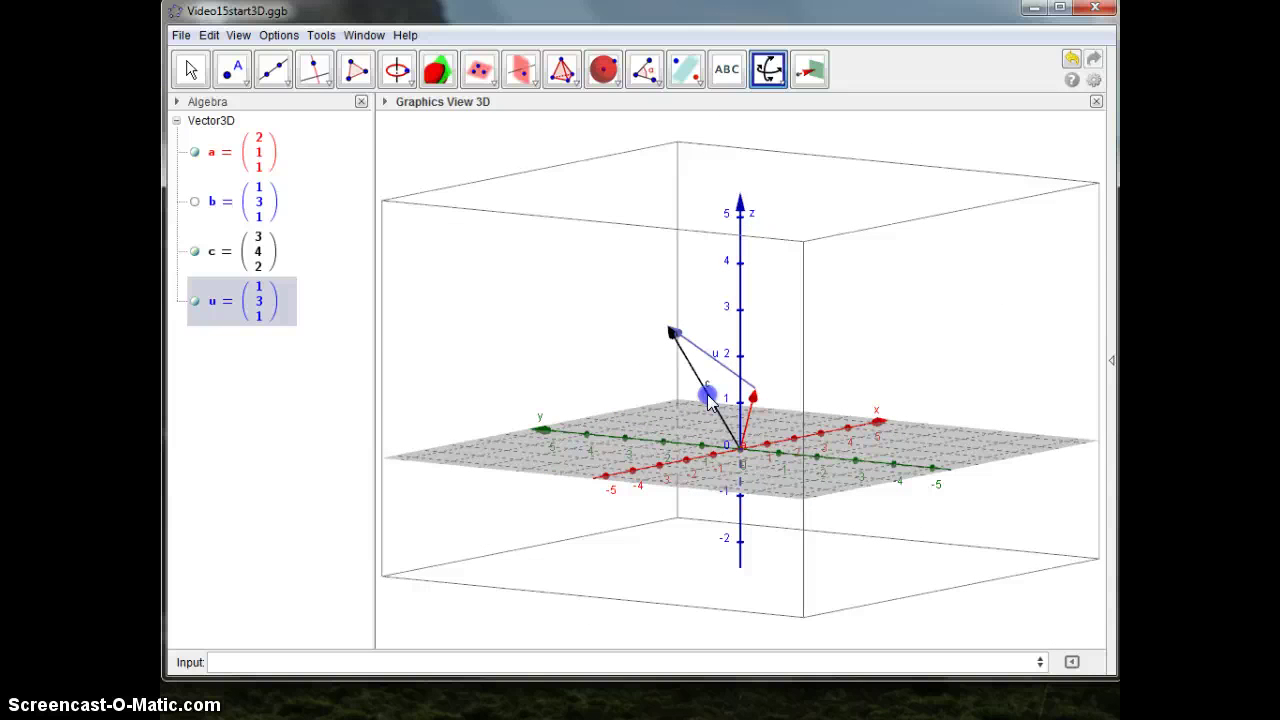
left_click_drag(707, 396, 707, 396)
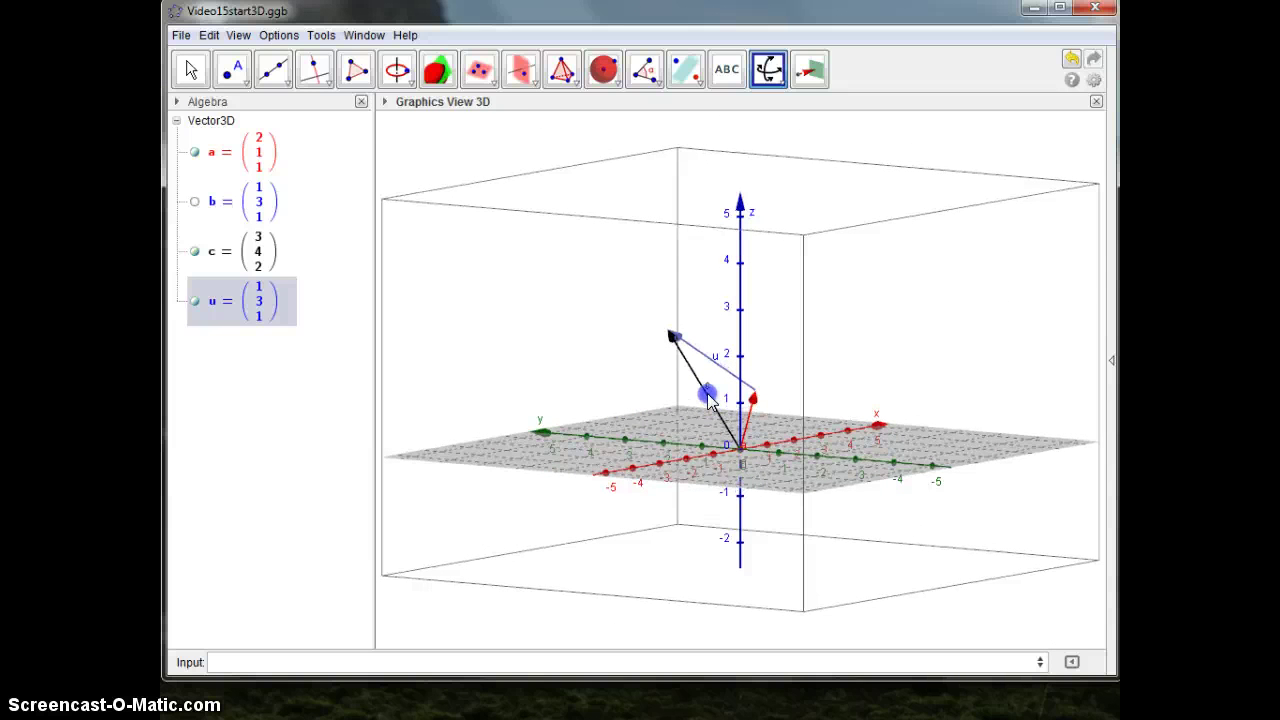
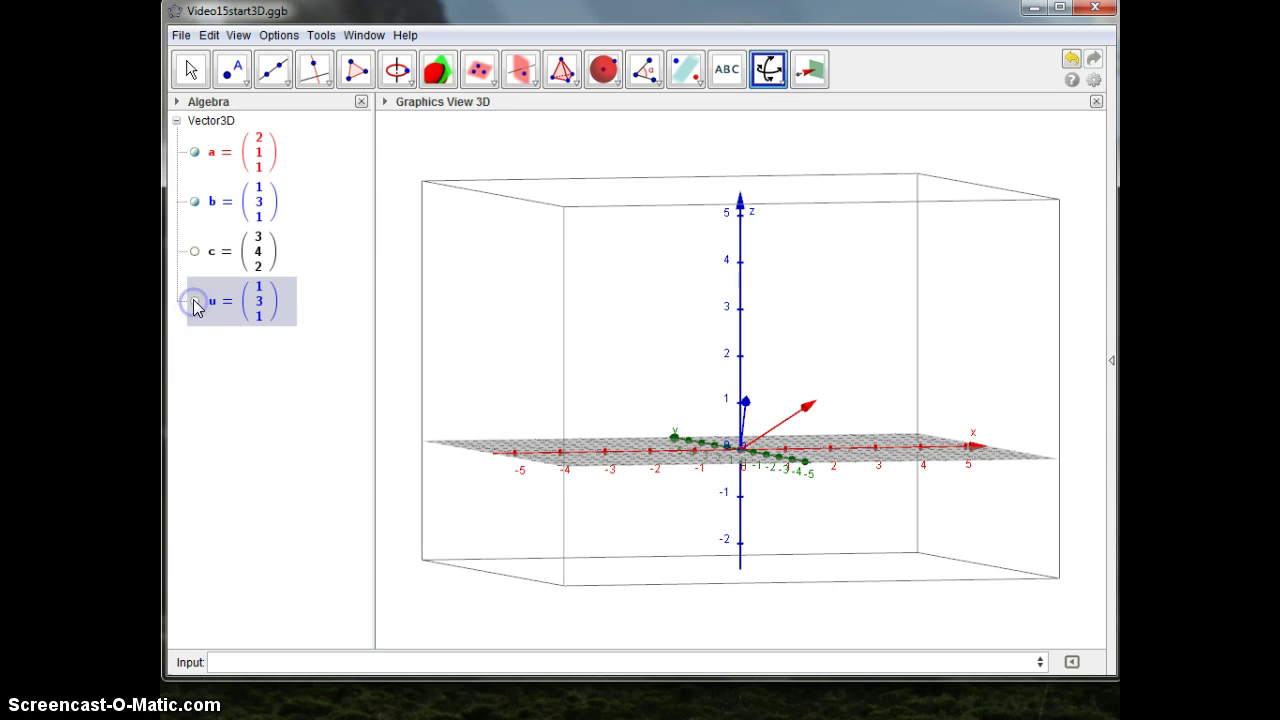
Hide vector a so that only vector b is drawn, and create point A=(2,2,0) in the 3D view.
left_click(195, 152)
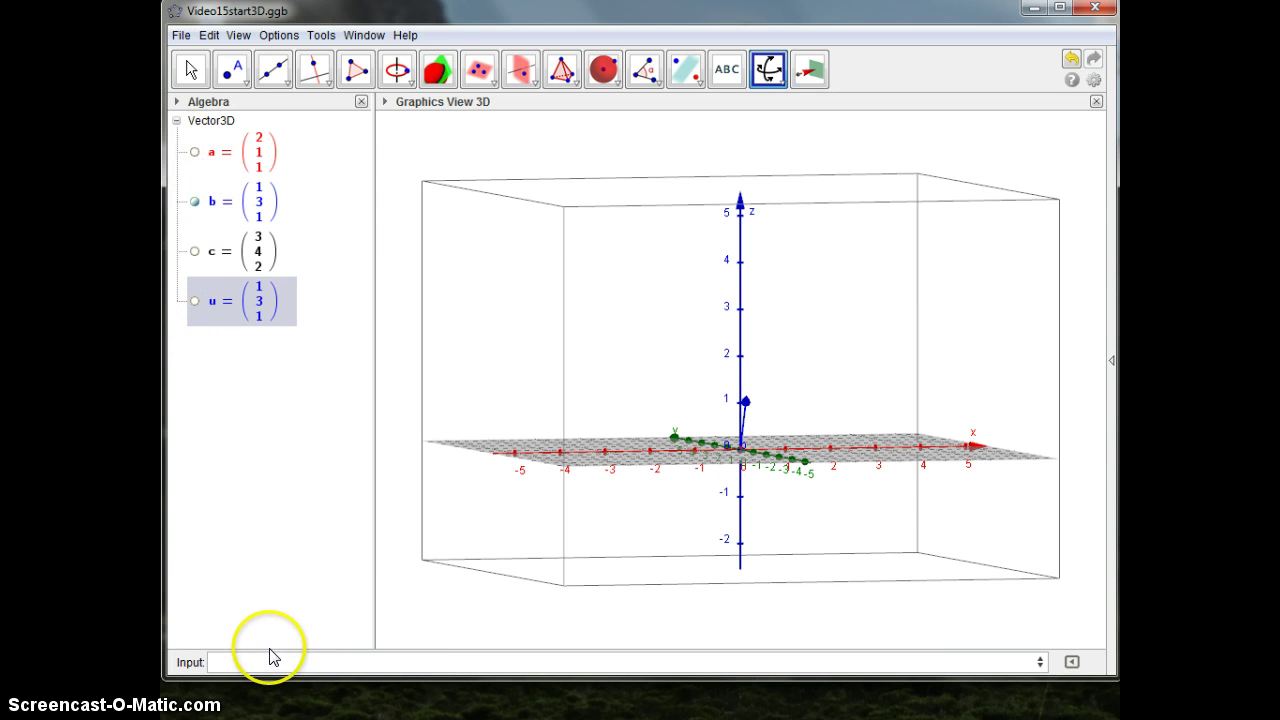
left_click_drag(749, 449, 559, 485)
left_click_drag(733, 472, 698, 503)
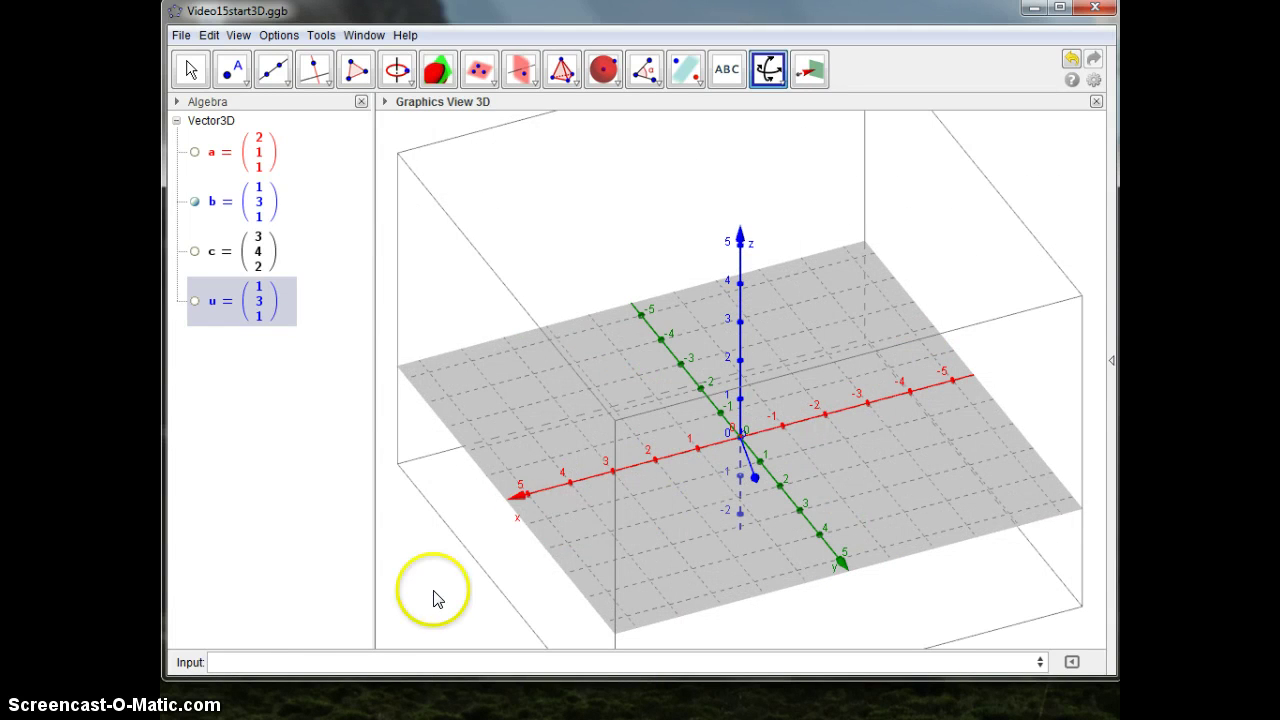
left_click(267, 654)
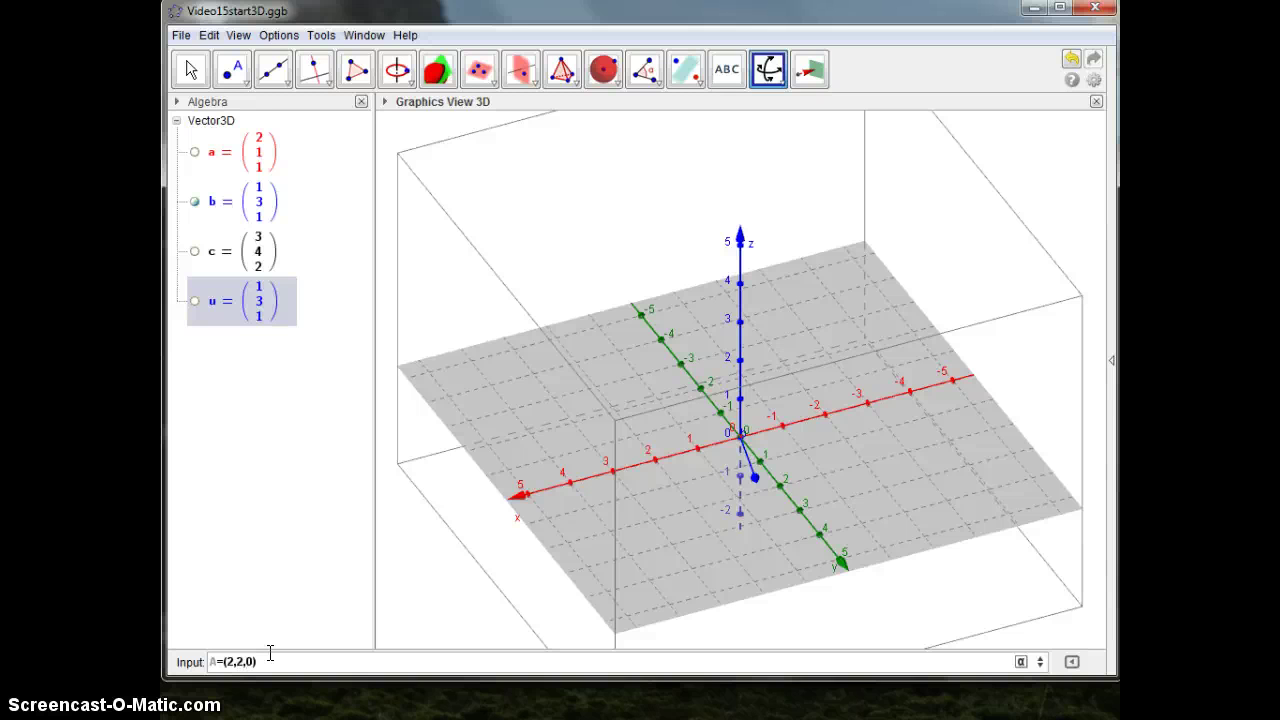
key("Return")
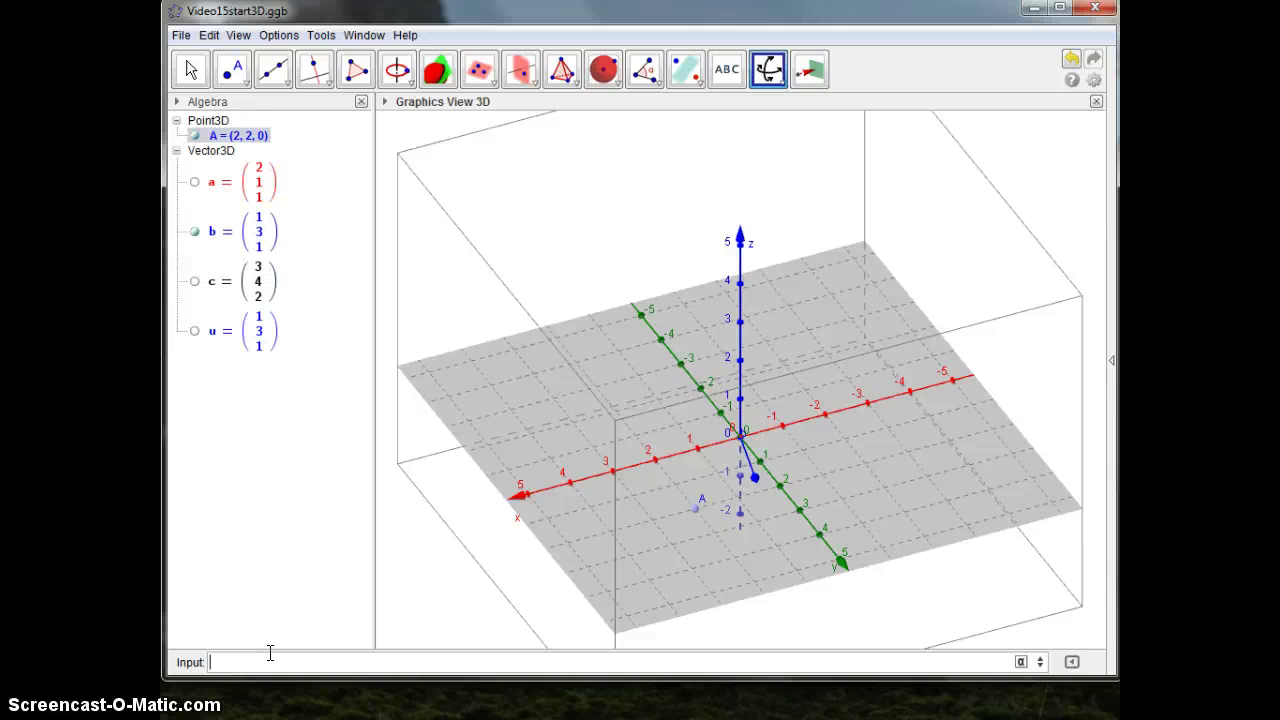
Set the colour of point A to dark red.
right_click(249, 134)
left_click(322, 305)
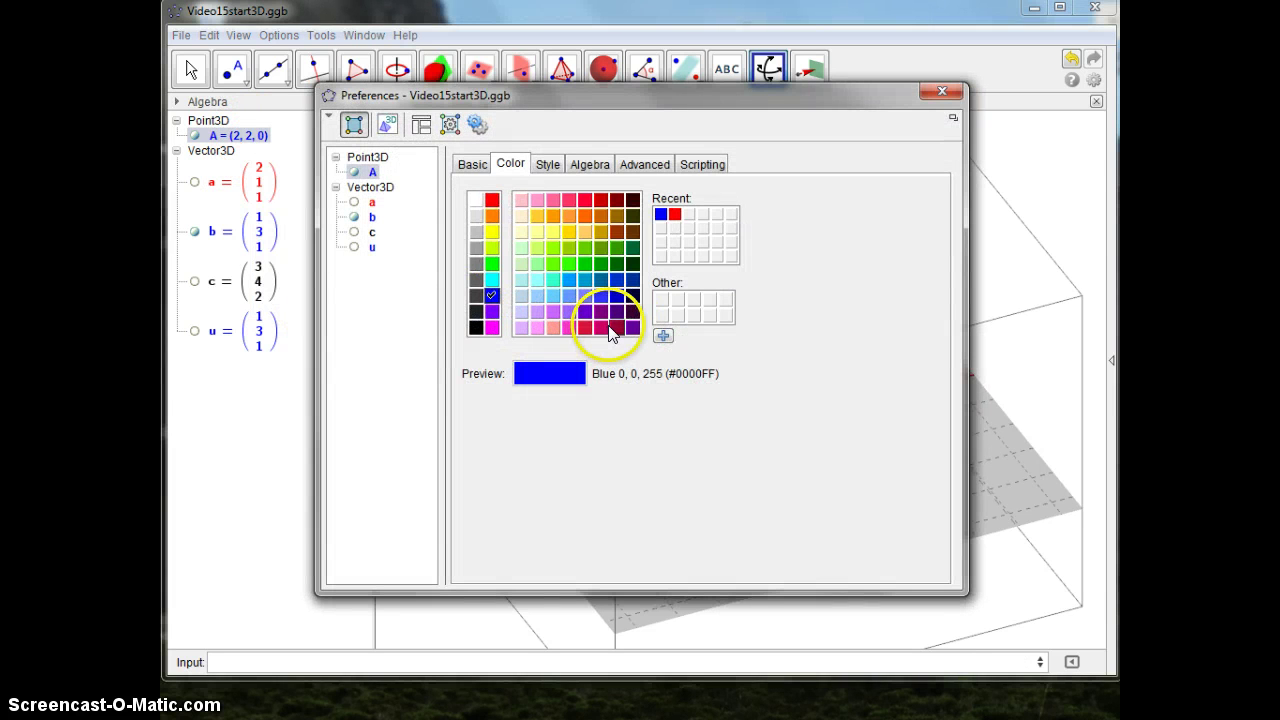
left_click(615, 327)
left_click(942, 91)
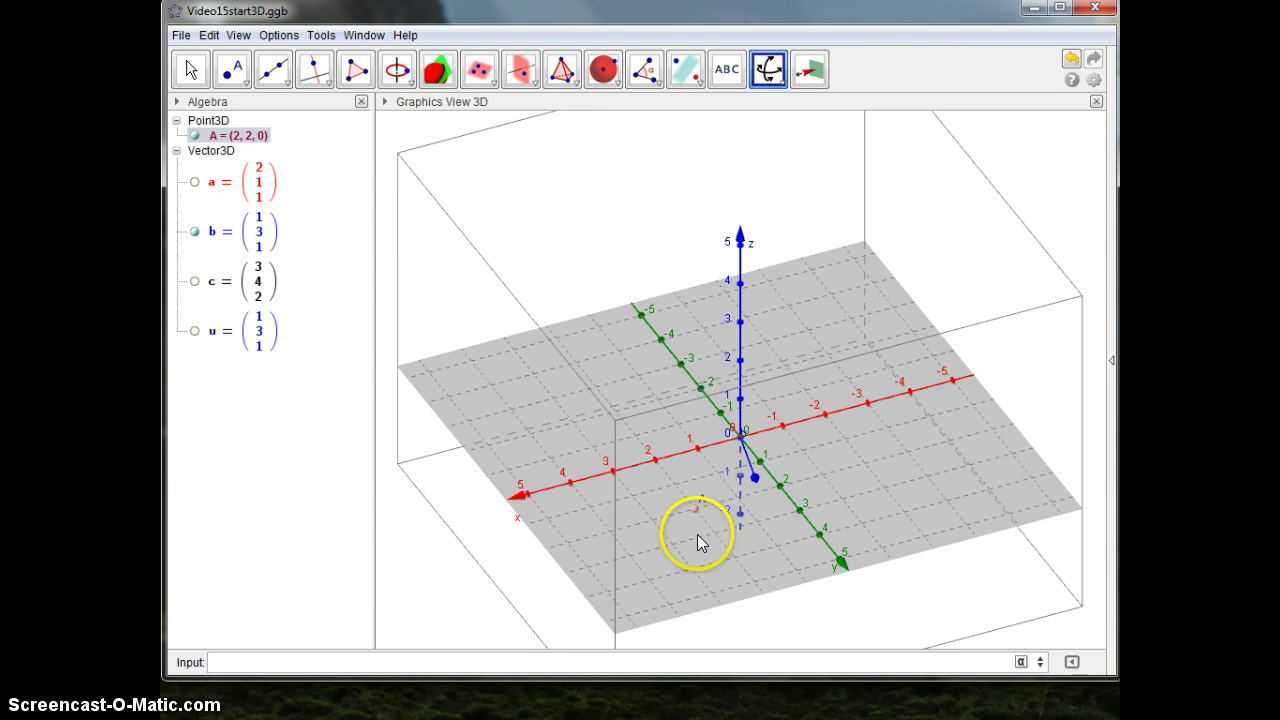
Create a line through point A with direction vector b using the Line command, and inspect it in the 3D view.
mouse_move(697, 529)
left_mouse_down()
mouse_move(697, 502)
mouse_move(691, 531)
left_mouse_up()
left_click(290, 660)
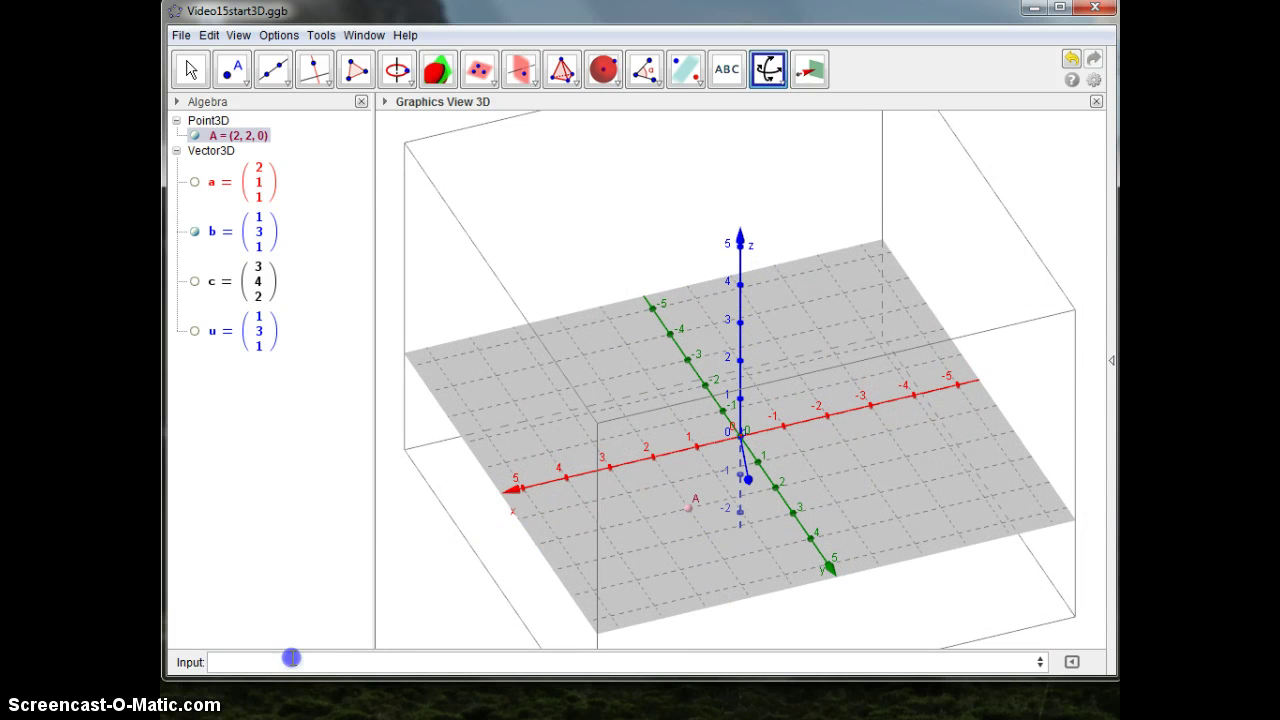
type("lin")
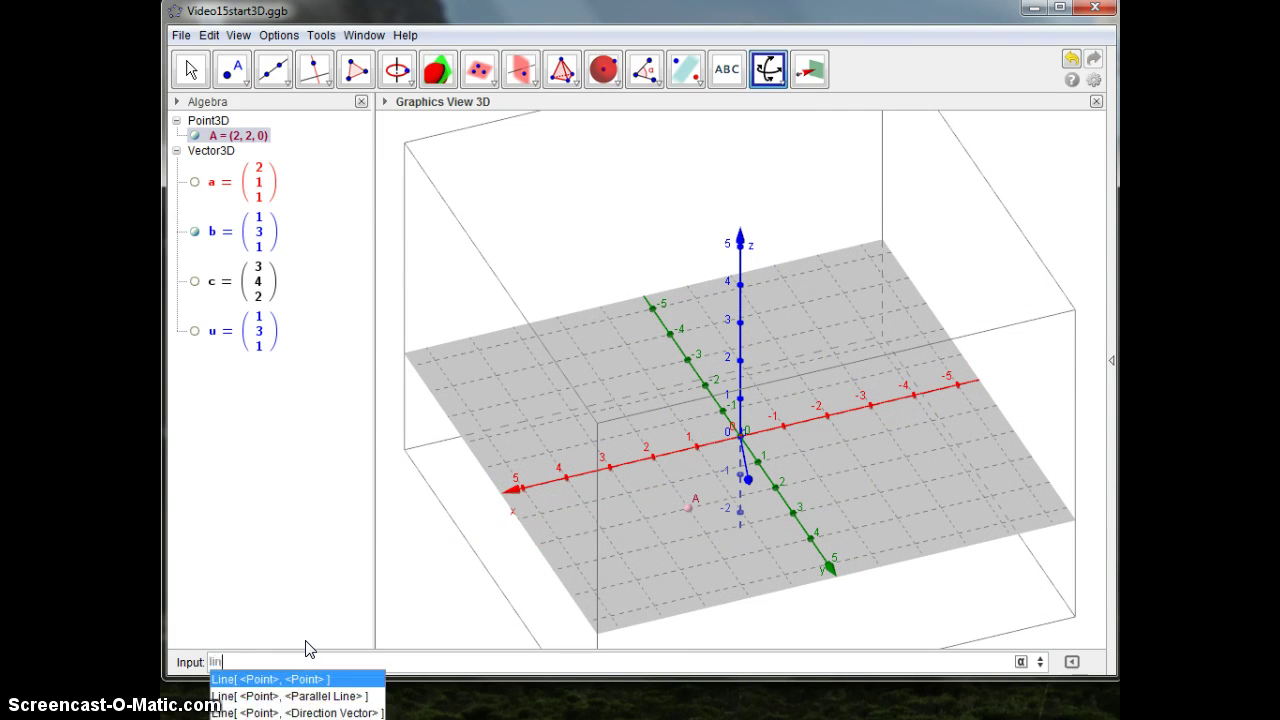
key("Down")
key("Down")
key("Return")
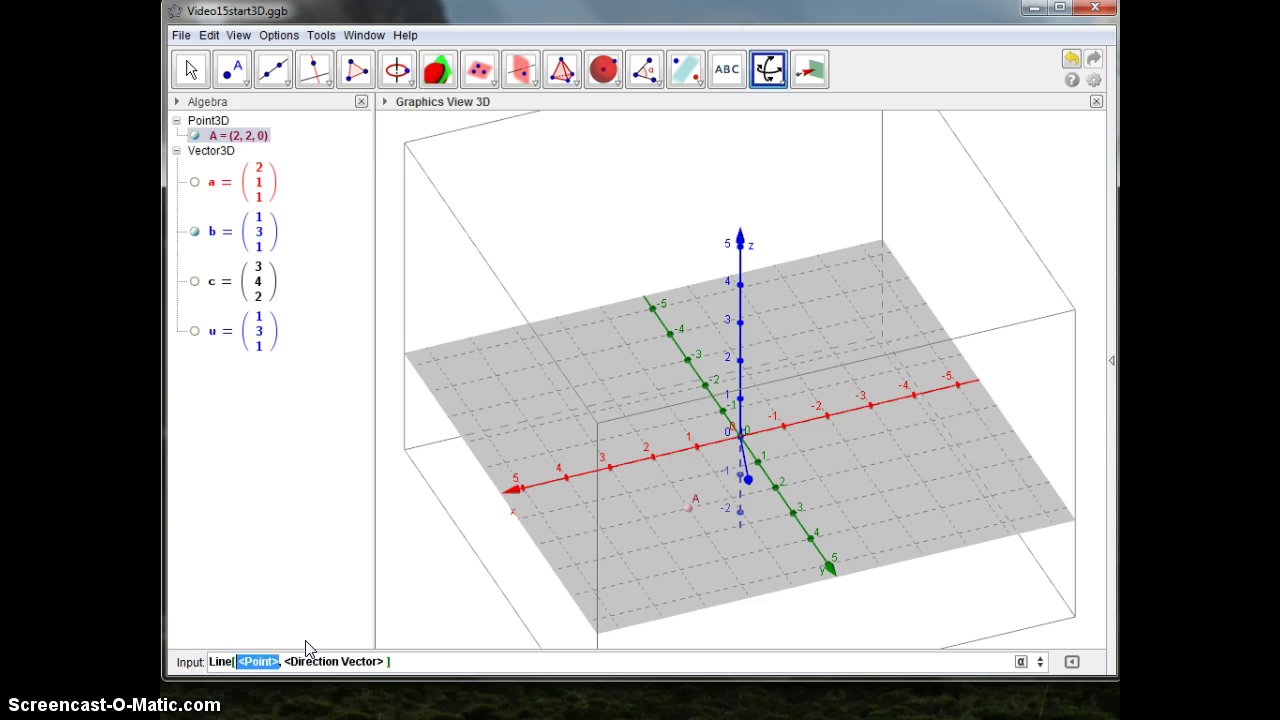
type("A, ")
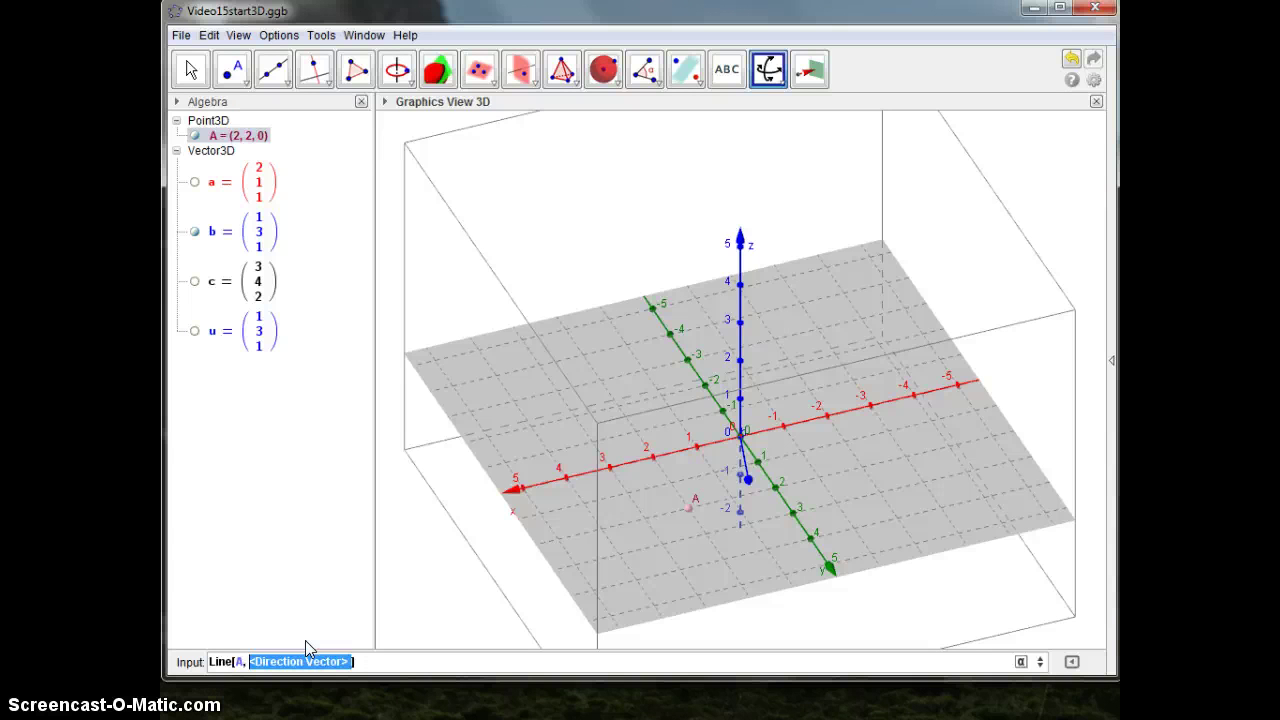
type("b")
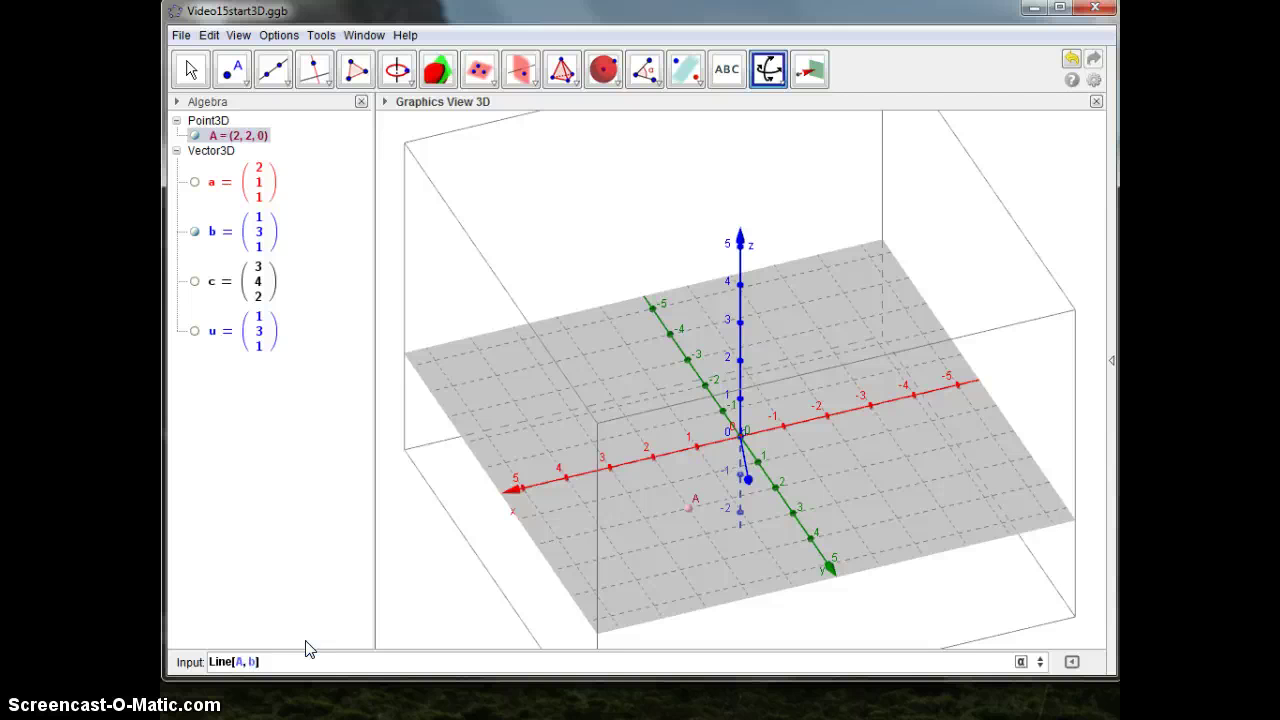
key("Return")
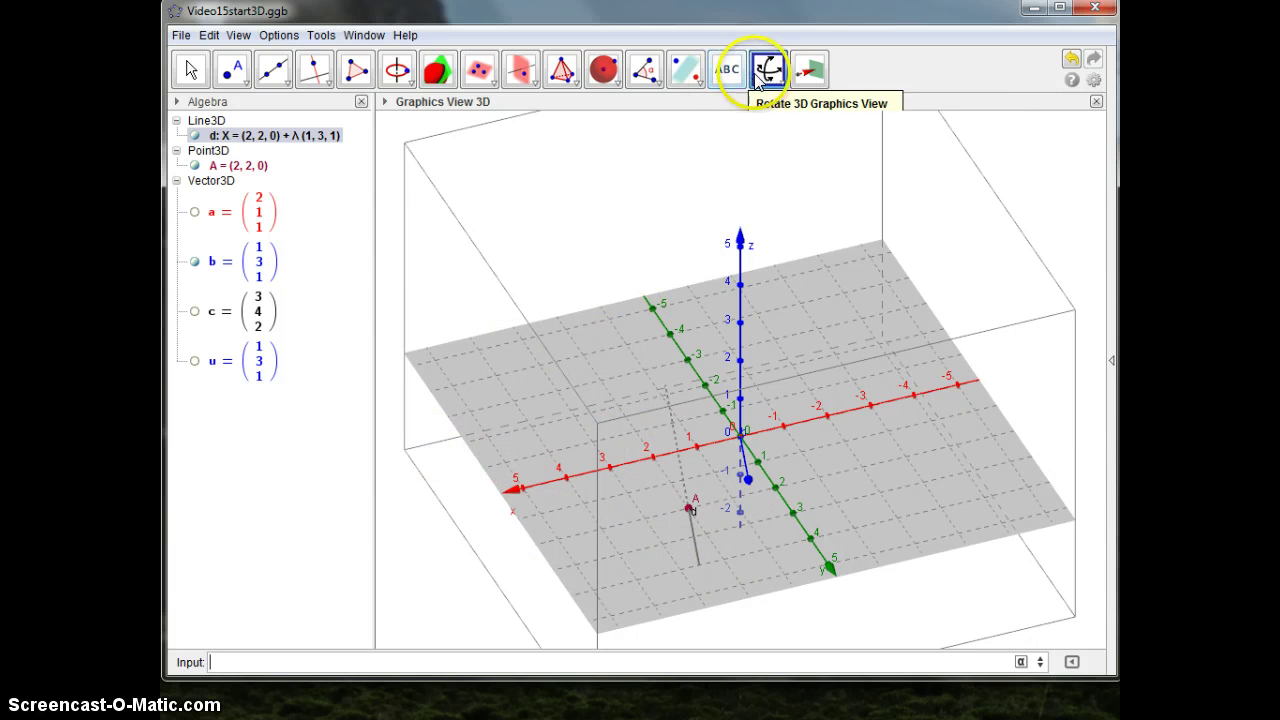
left_click_drag(844, 483, 859, 437)
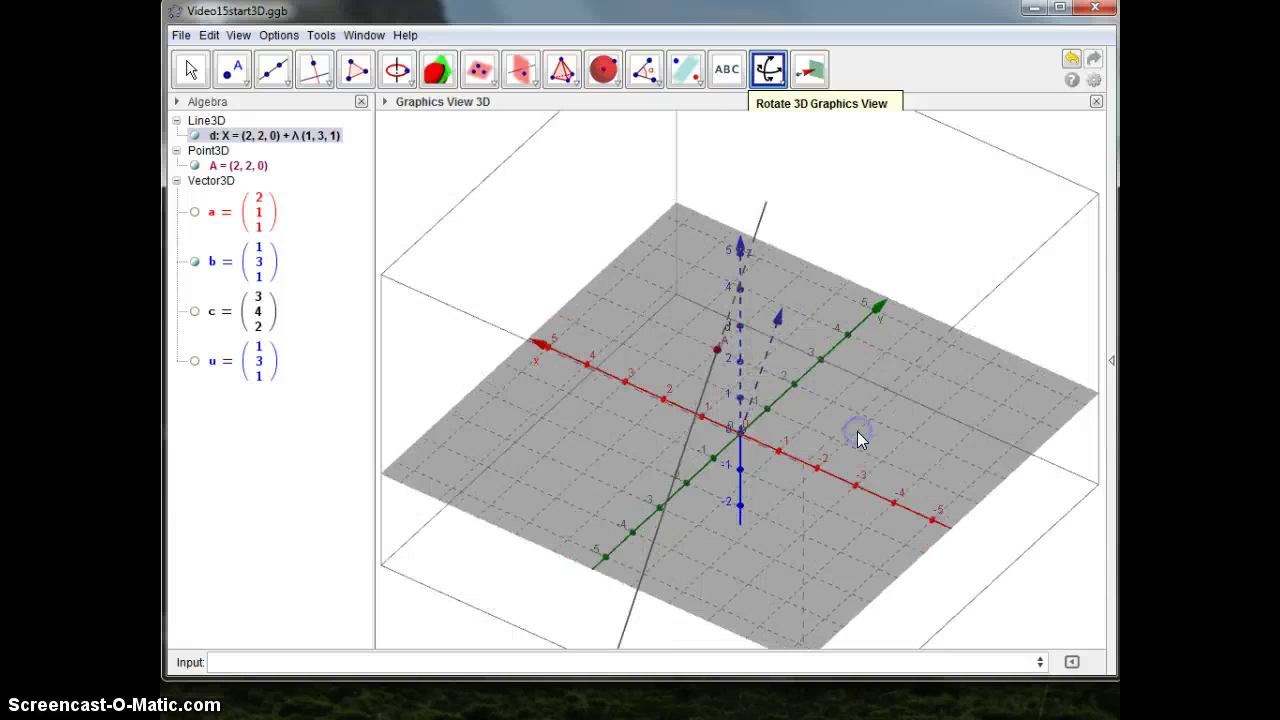